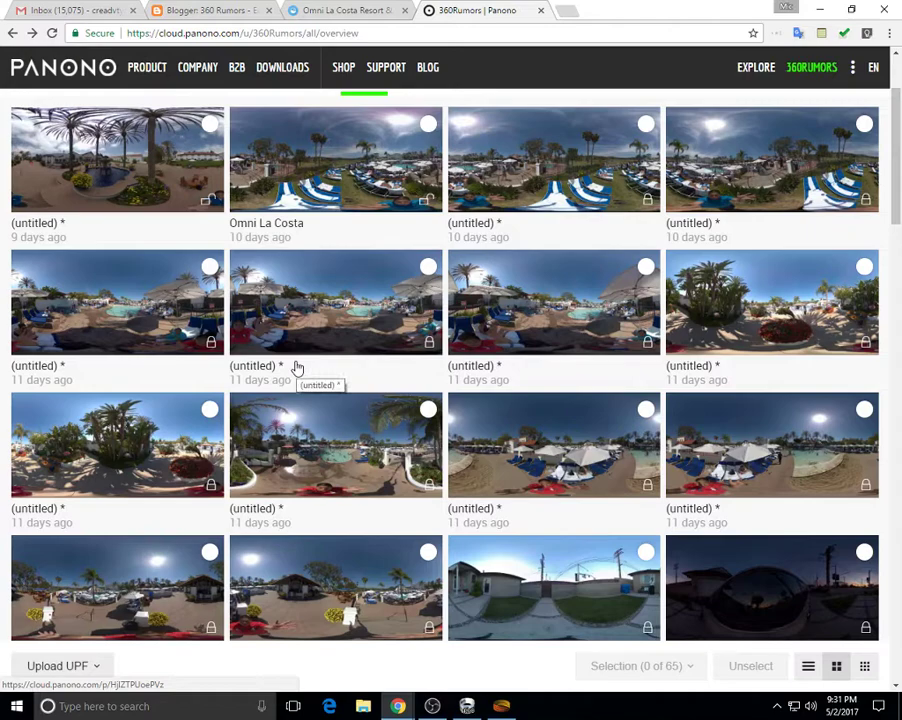
Step: Look around the fountain courtyard panorama, then return to the panorama overview grid
click(77, 189)
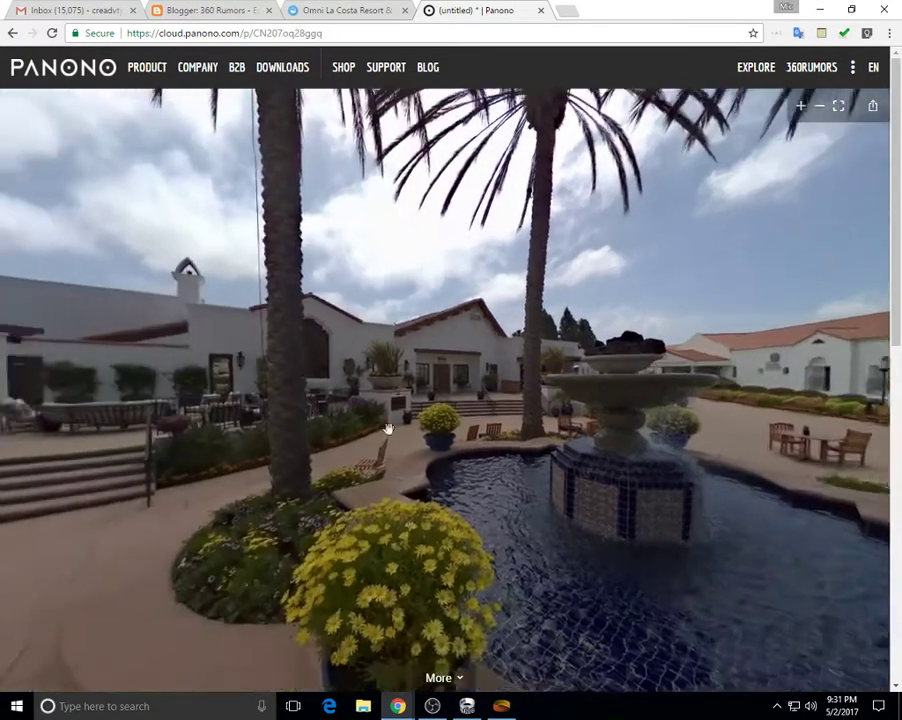
drag(388, 428, 670, 562)
scroll(483, 409, up, 4)
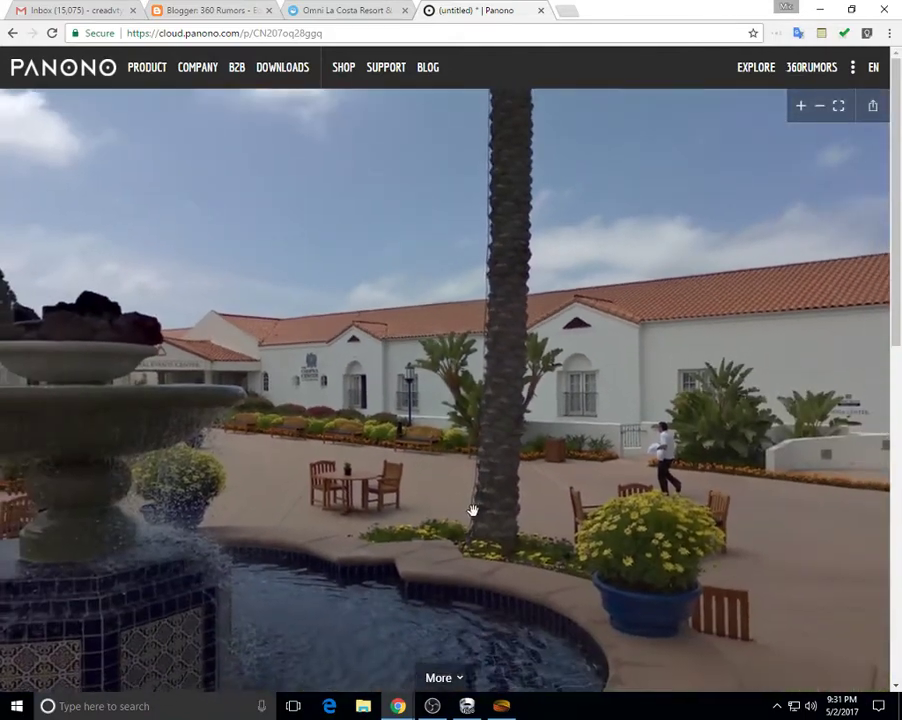
drag(471, 509, 637, 568)
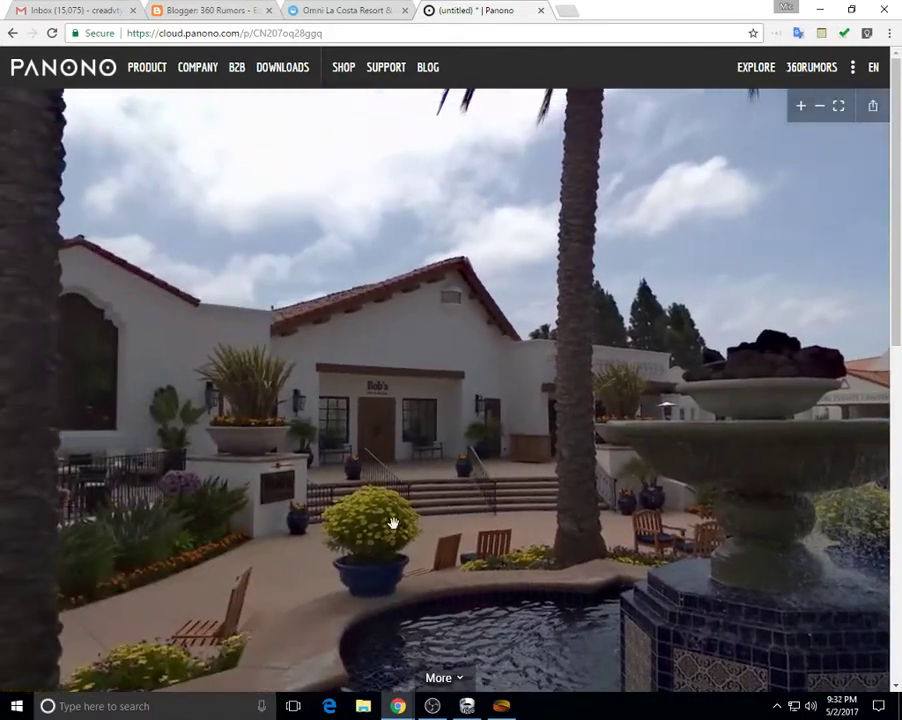
drag(393, 523, 648, 537)
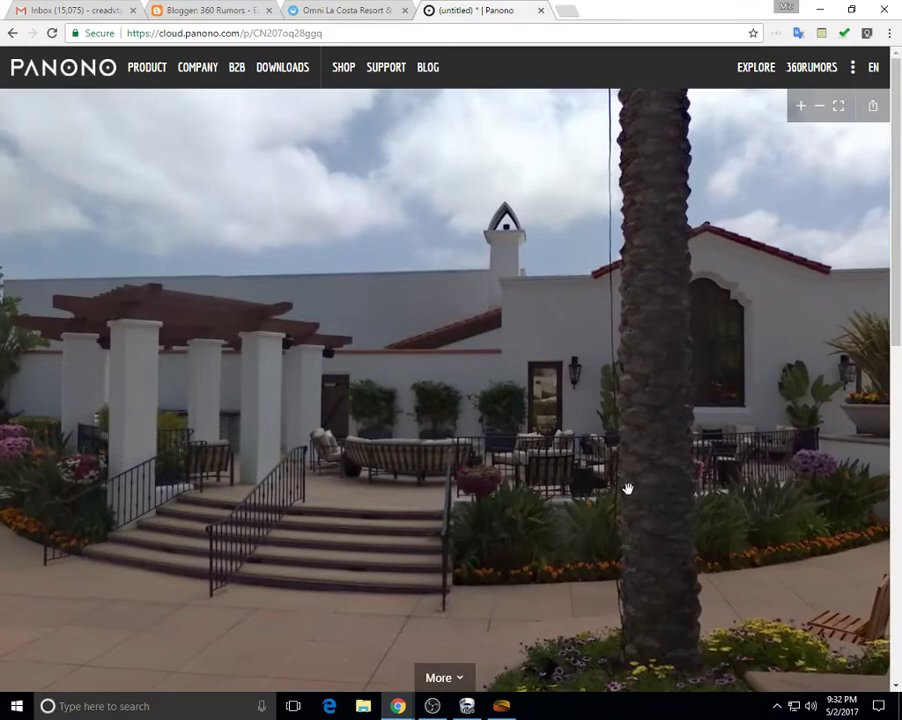
right_click(12, 32)
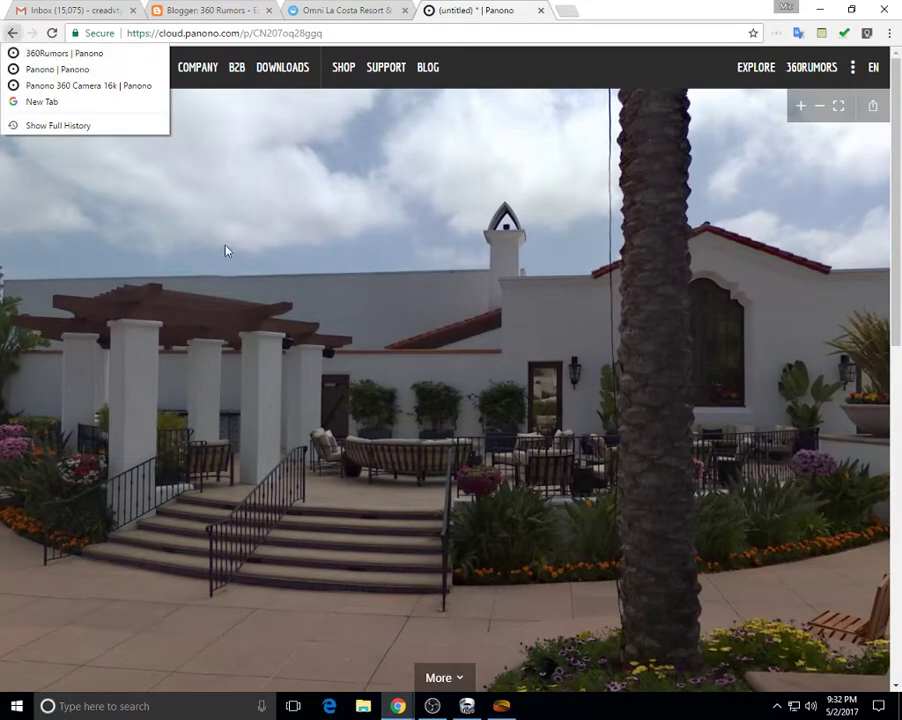
key(Escape)
click(10, 33)
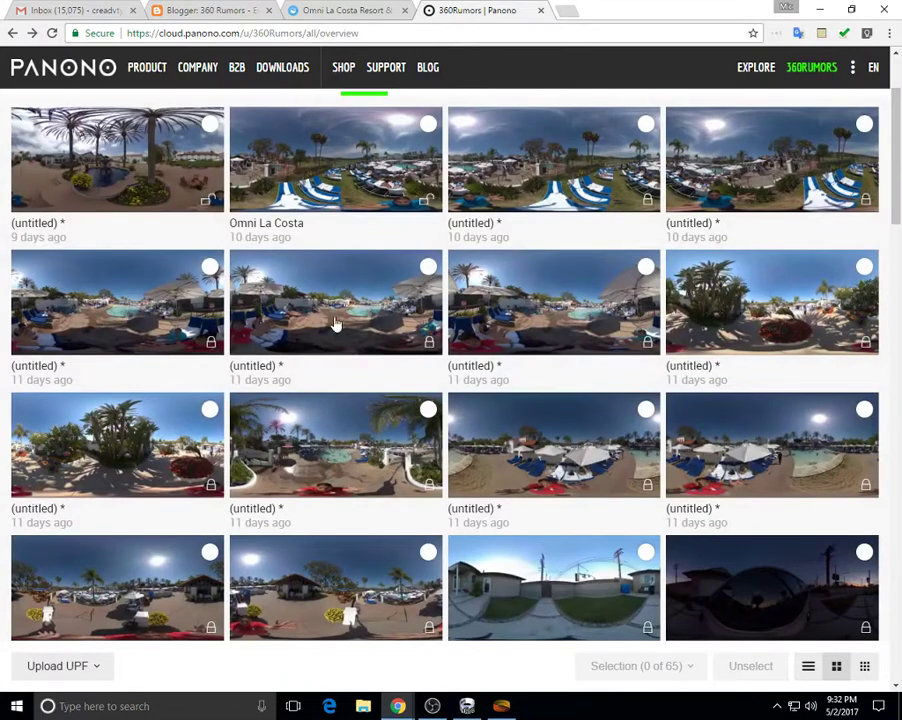
Step: View the pool panorama without straightening the horizon, looking around the boy in red
click(513, 330)
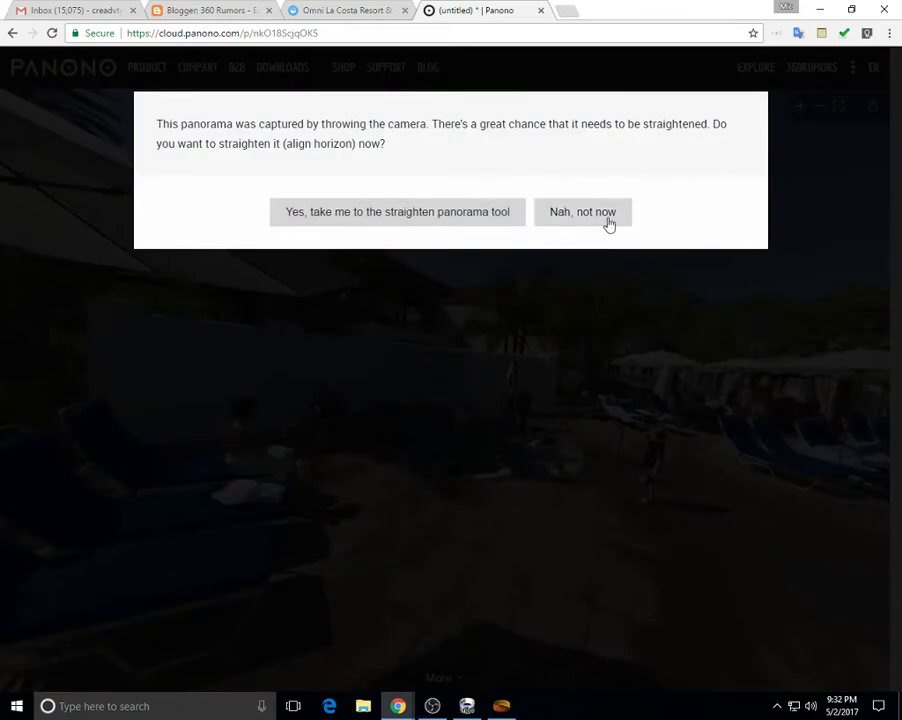
click(605, 216)
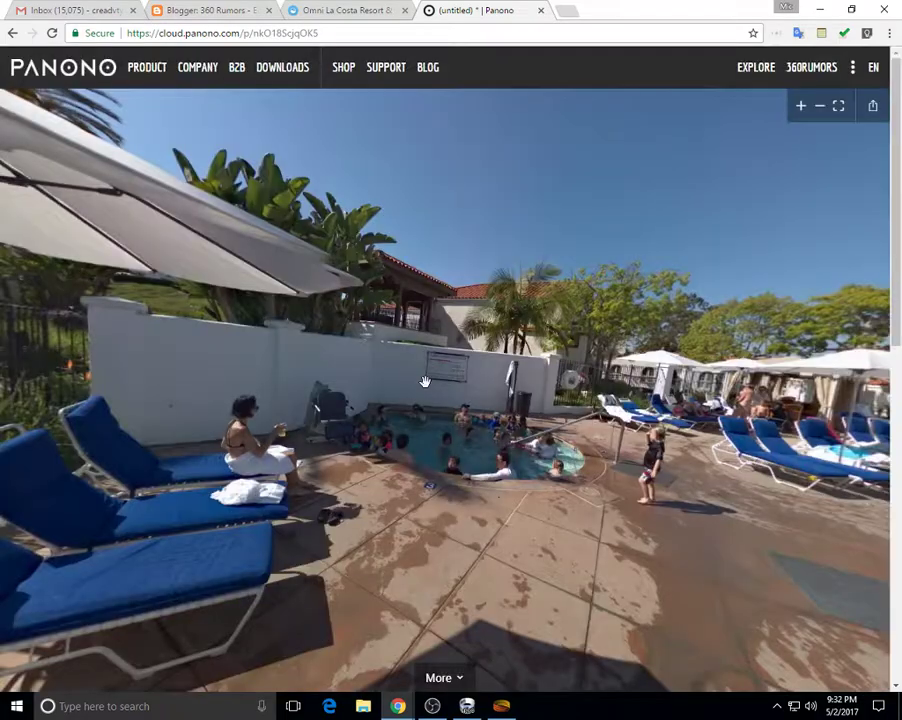
drag(424, 381, 493, 346)
scroll(503, 342, up, 5)
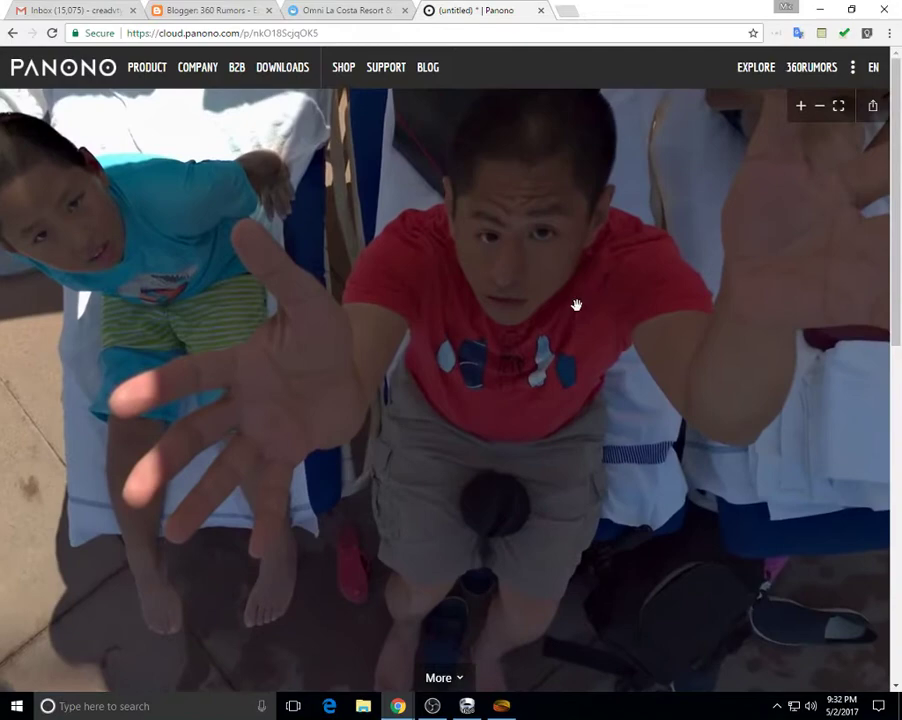
drag(576, 305, 644, 351)
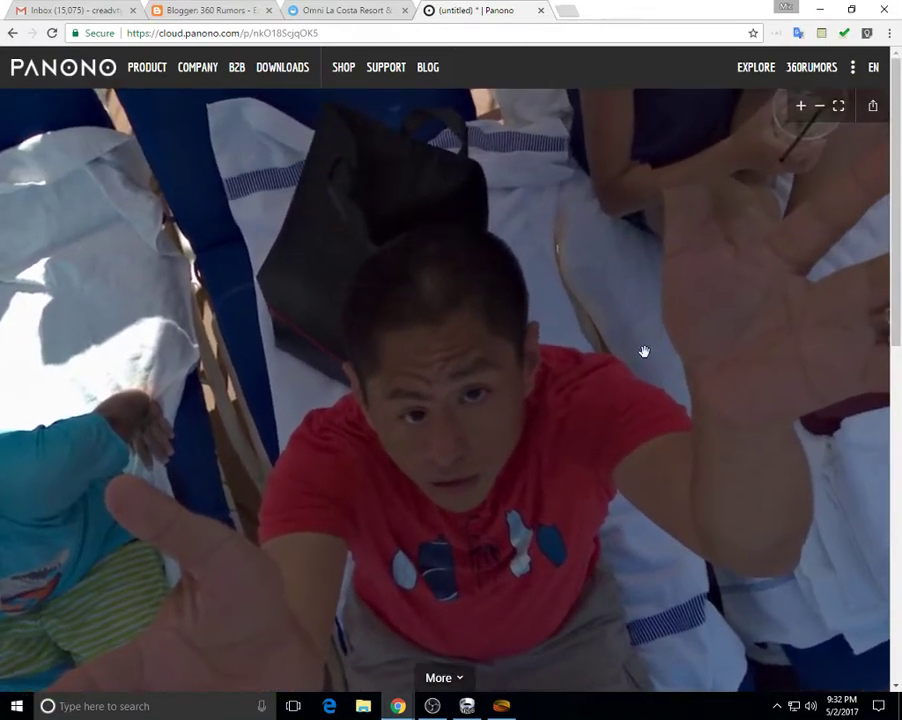
click(12, 33)
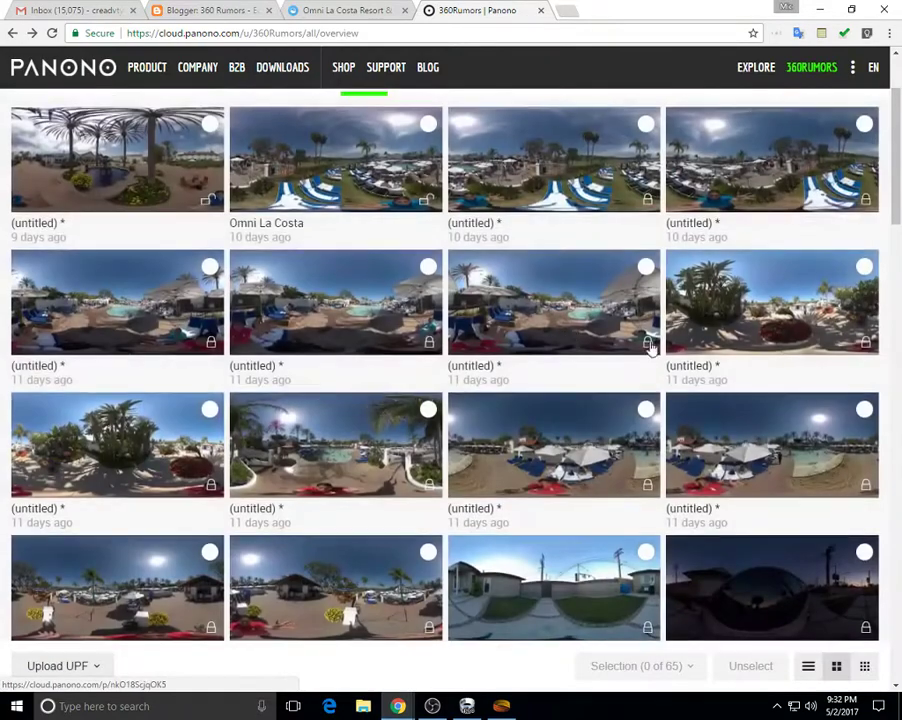
Step: Scroll down the overview grid to reach the restaurant panorama
scroll(648, 345, down, 2)
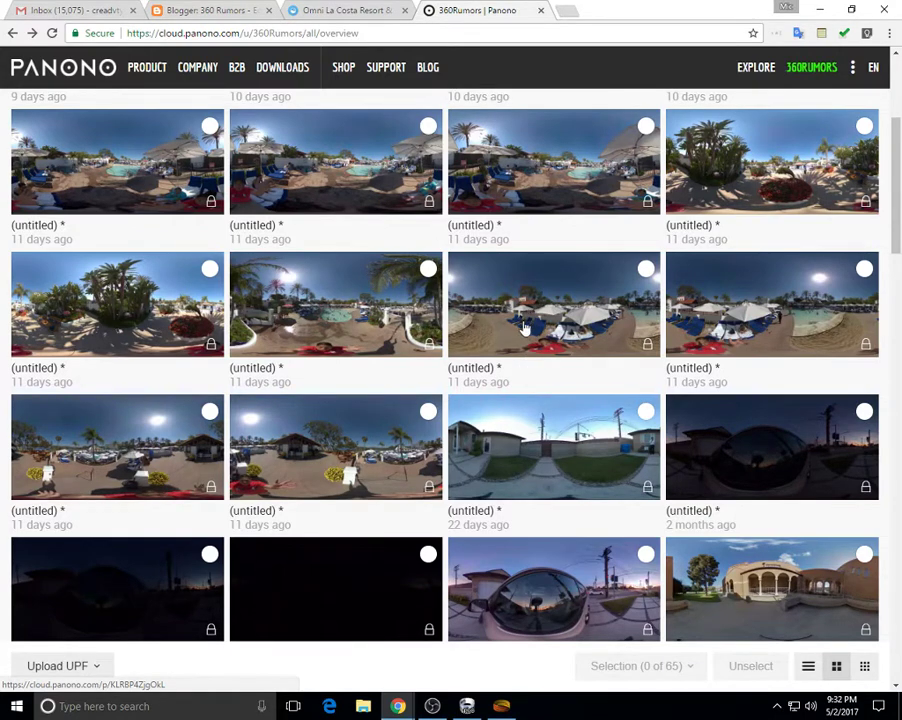
scroll(512, 352, down, 2)
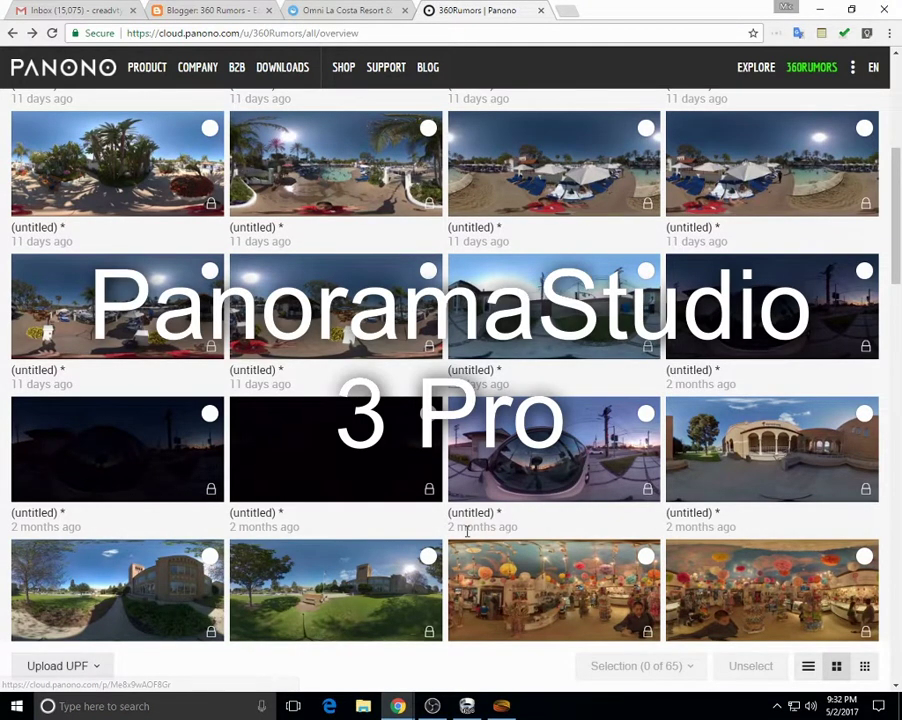
click(466, 708)
click(466, 708)
scroll(495, 472, down, 3)
scroll(495, 472, down, 2)
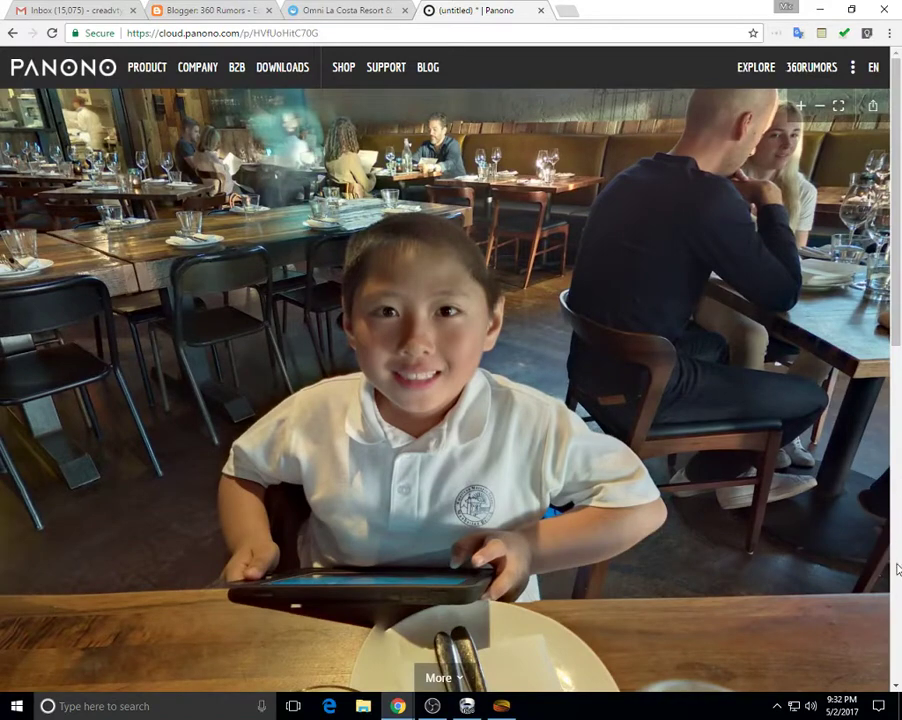
Step: Start downloading the restaurant panorama's unstitched UPF file, then cancel the download
click(897, 569)
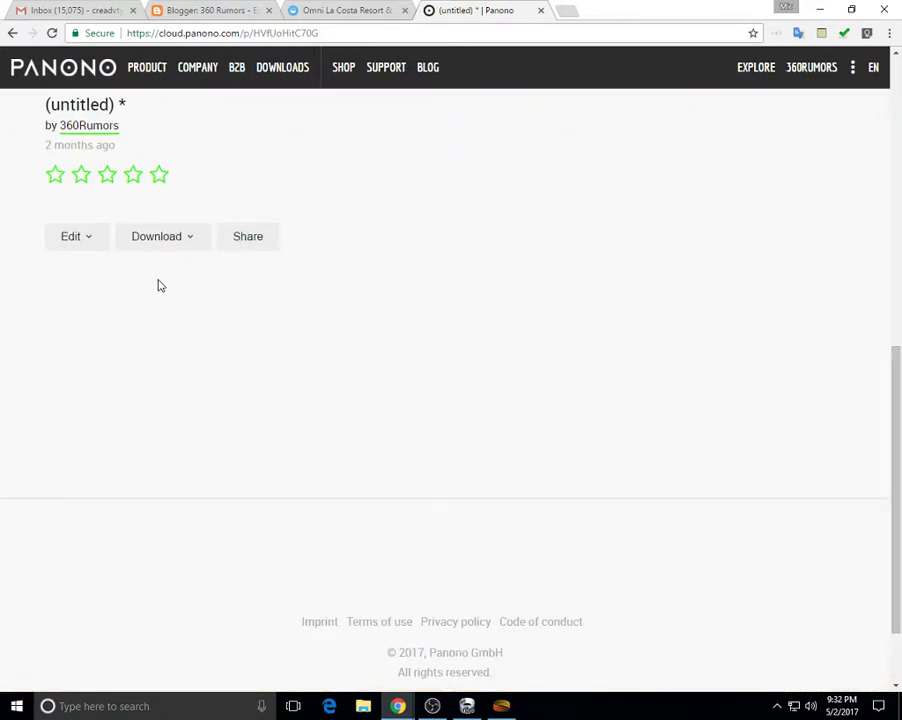
click(181, 242)
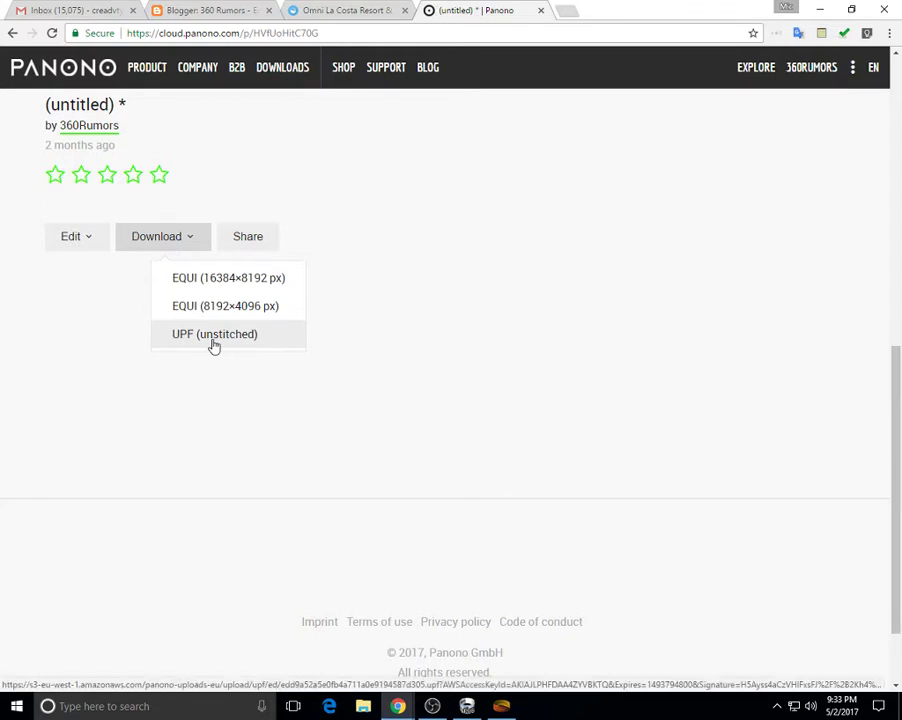
click(213, 335)
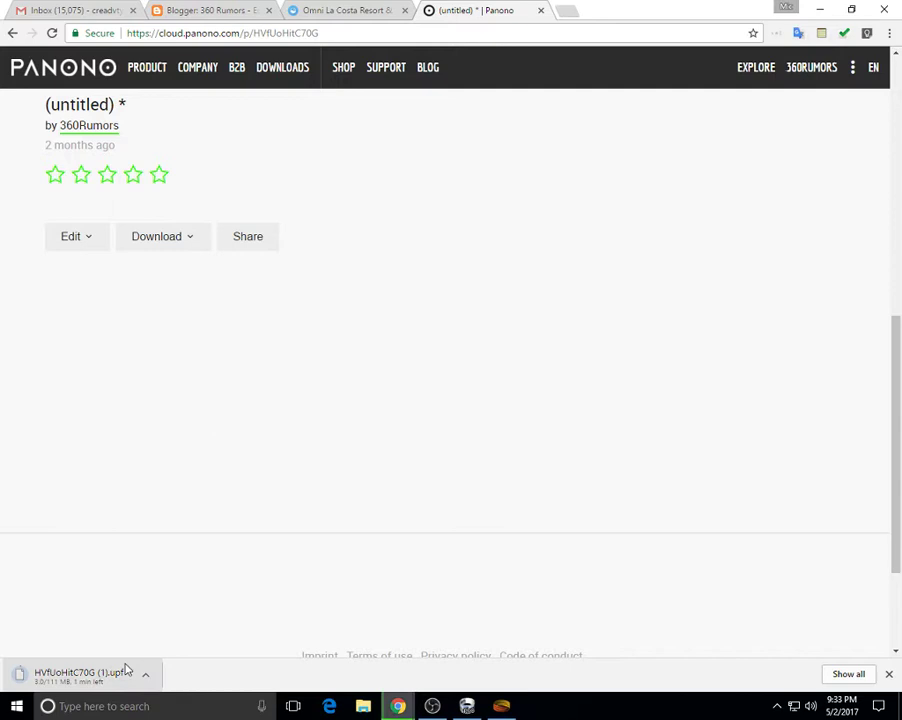
click(150, 678)
click(176, 651)
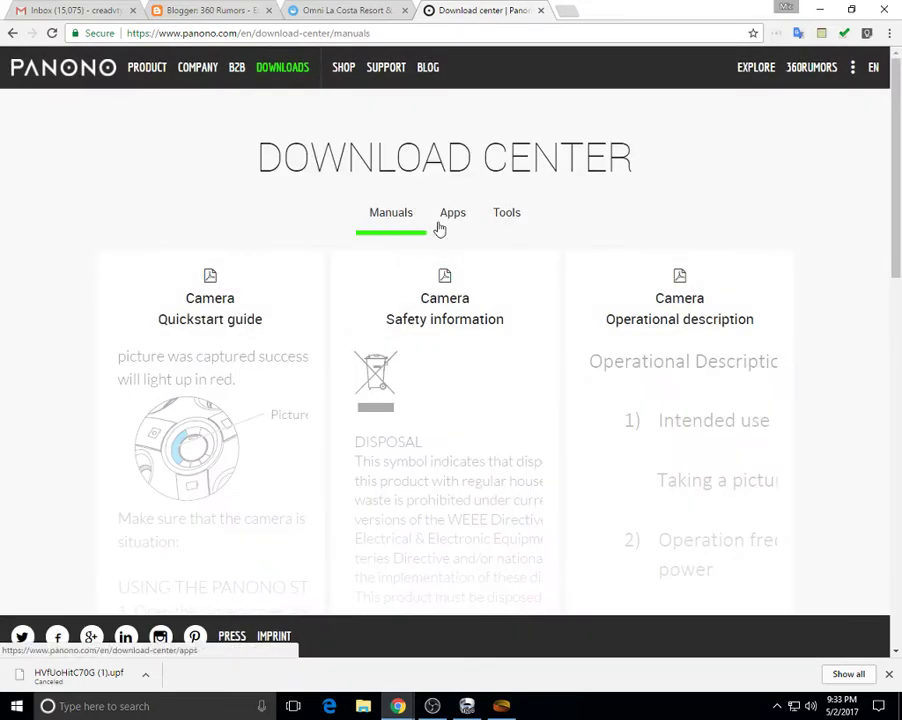
Step: Check the Download Center's Apps and Tools, then launch Panono UPF Converter on drive C:
click(451, 222)
click(505, 217)
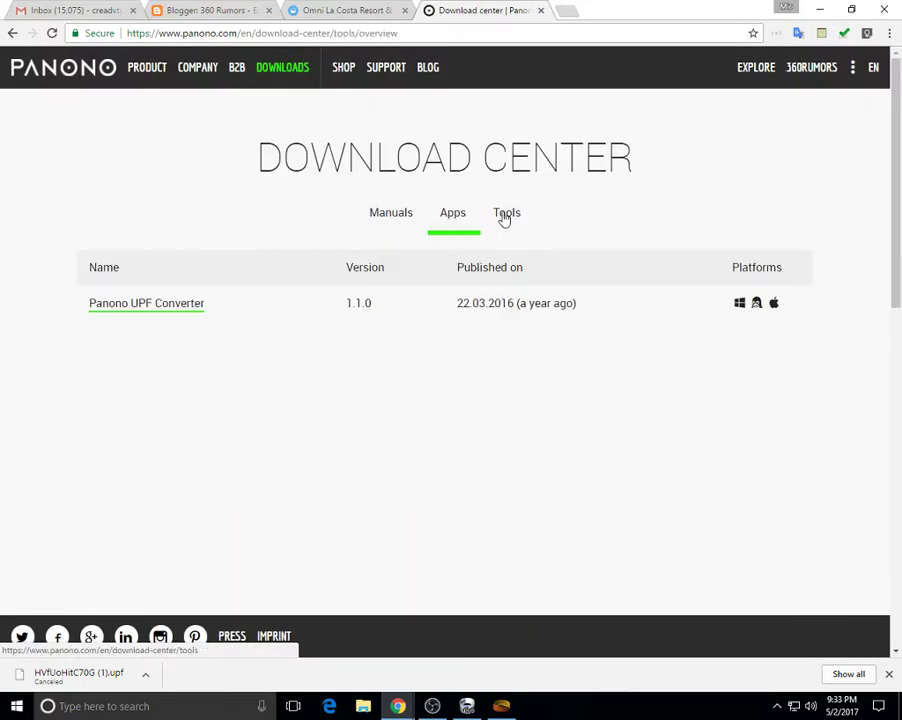
click(20, 708)
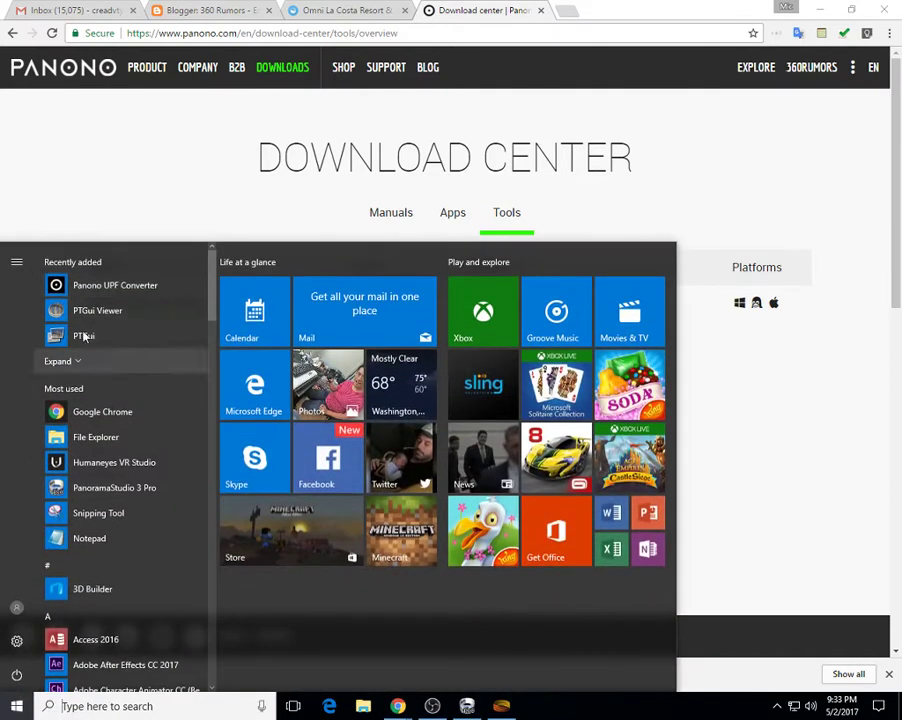
click(112, 286)
click(46, 160)
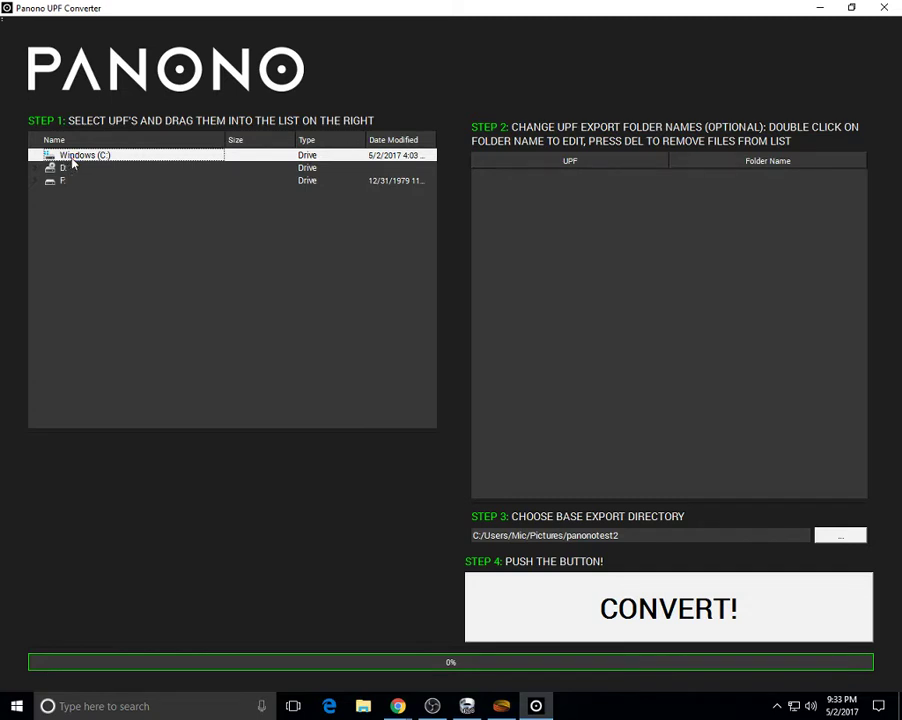
Step: Add HVfUoHitC70G.upf from Users > Downloads to the list and convert it to photos
double_click(80, 158)
click(90, 219)
double_click(88, 219)
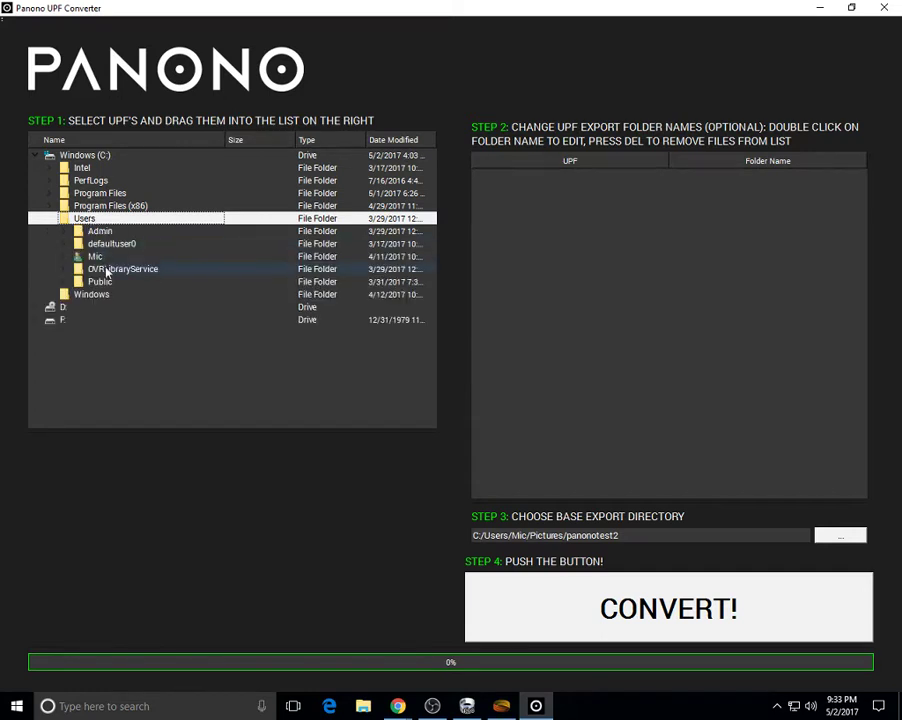
double_click(97, 257)
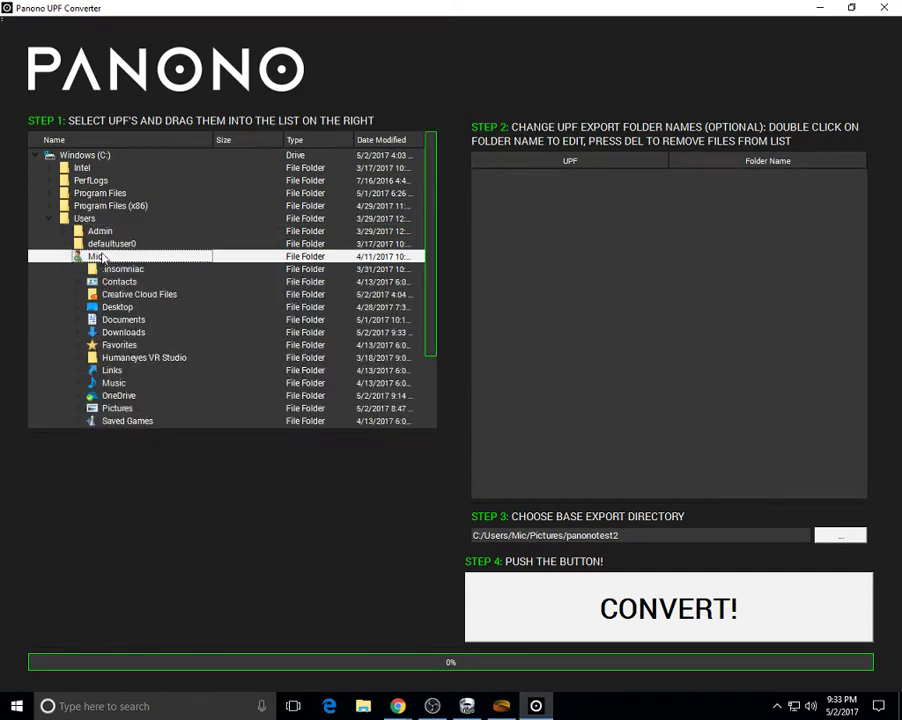
click(124, 332)
double_click(124, 332)
click(140, 345)
drag(140, 345, 535, 227)
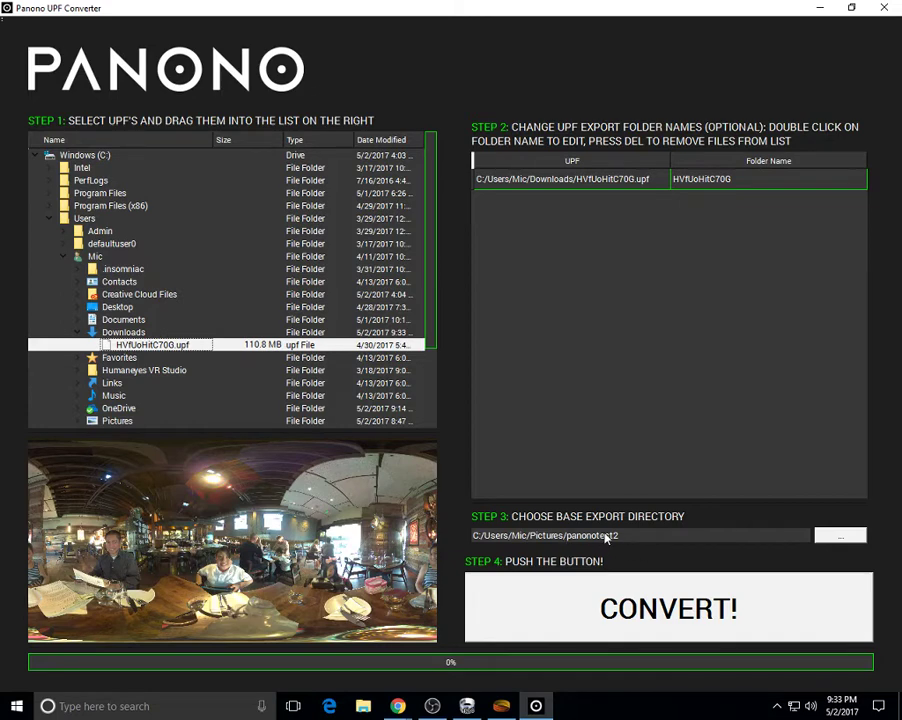
click(657, 611)
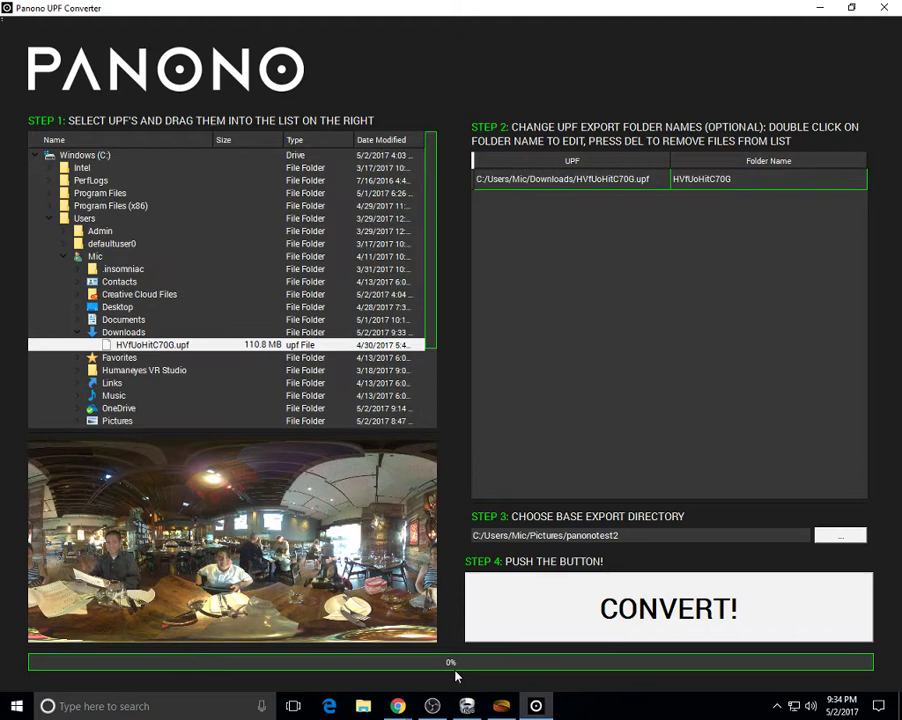
mouse_move(466, 706)
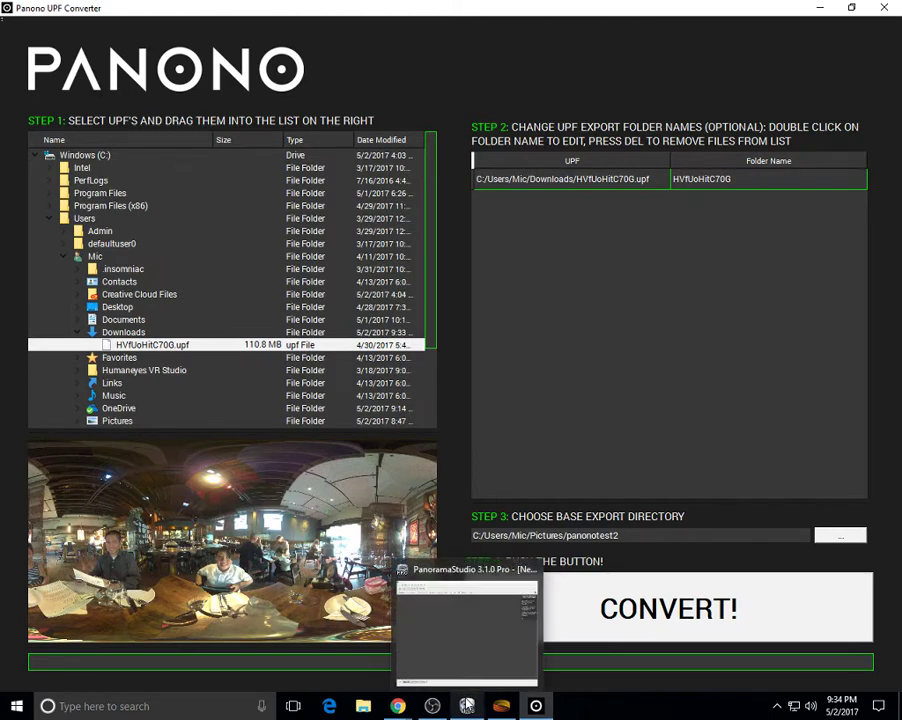
Step: Maximize the PanoramaStudio 3 Pro window and set the task to Create multi-row panorama
click(466, 706)
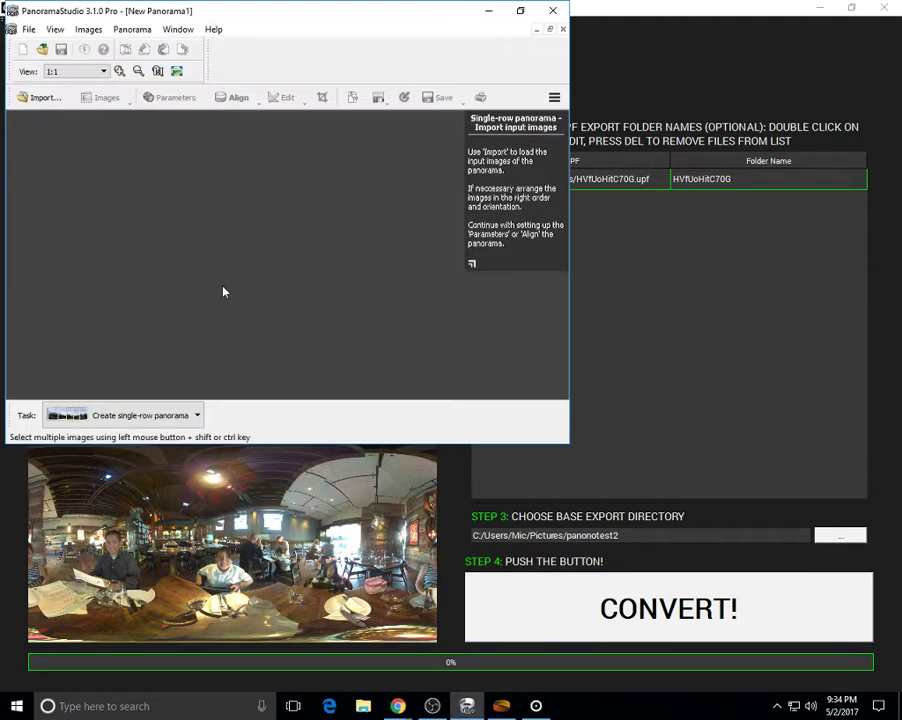
double_click(232, 14)
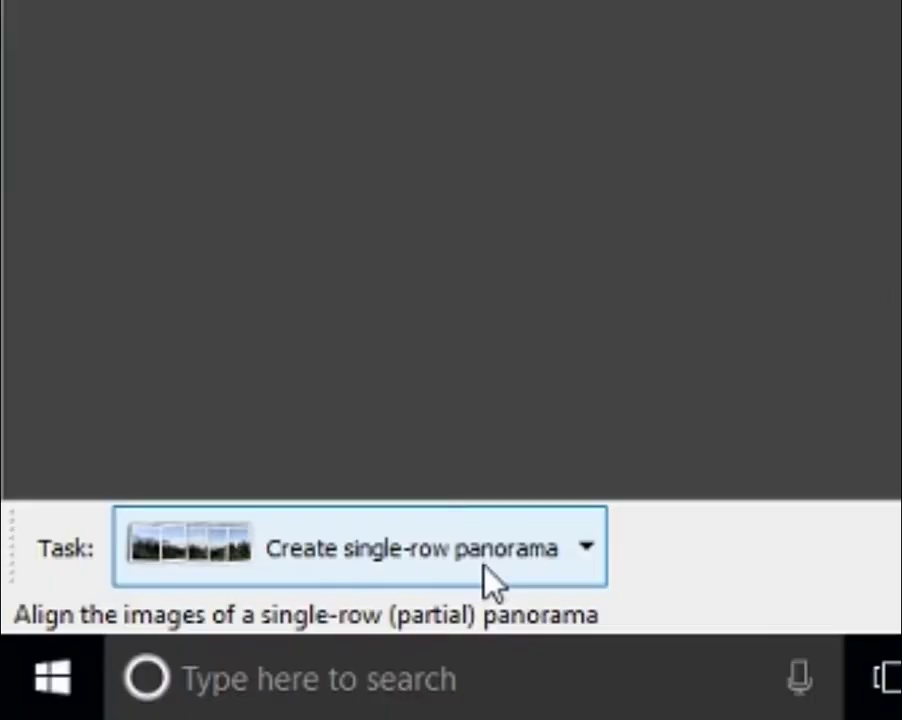
click(483, 568)
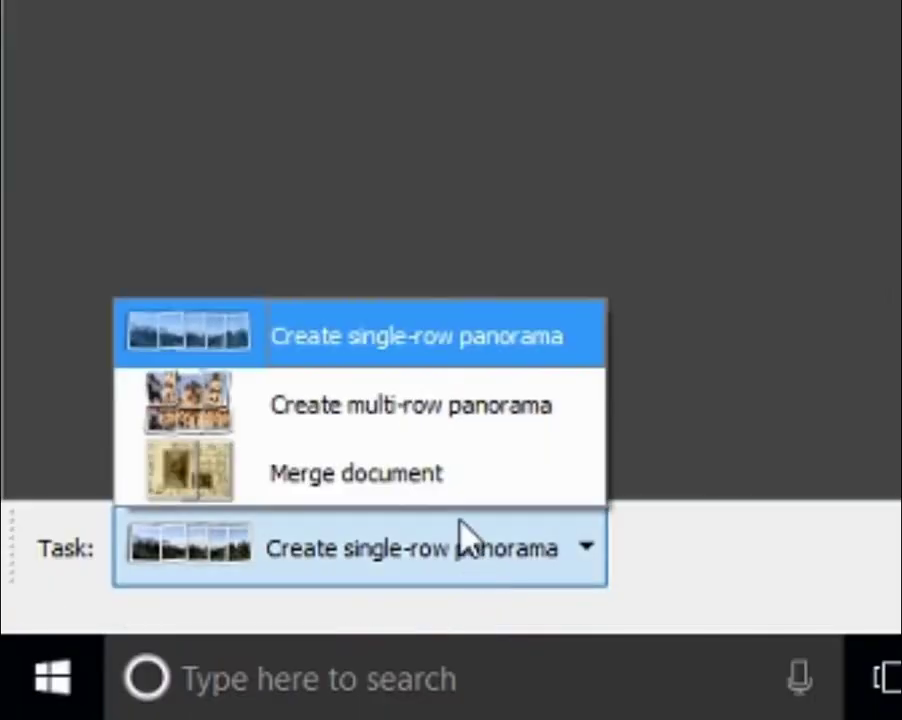
click(445, 406)
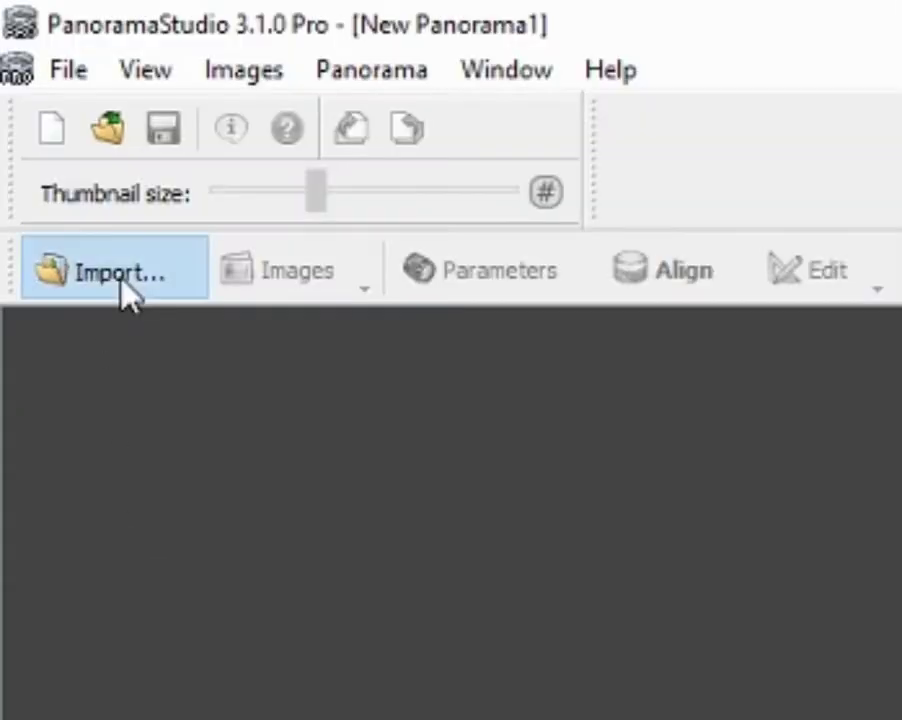
Step: Start an image import and browse to the extracted HVfUoHitC70G photo folder
click(40, 94)
click(232, 54)
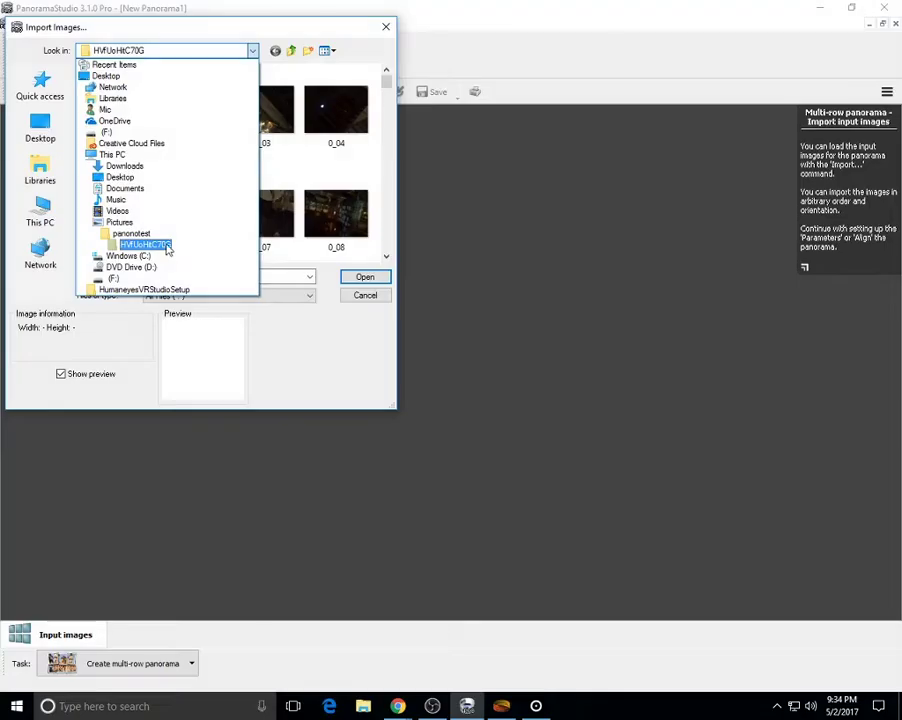
click(268, 444)
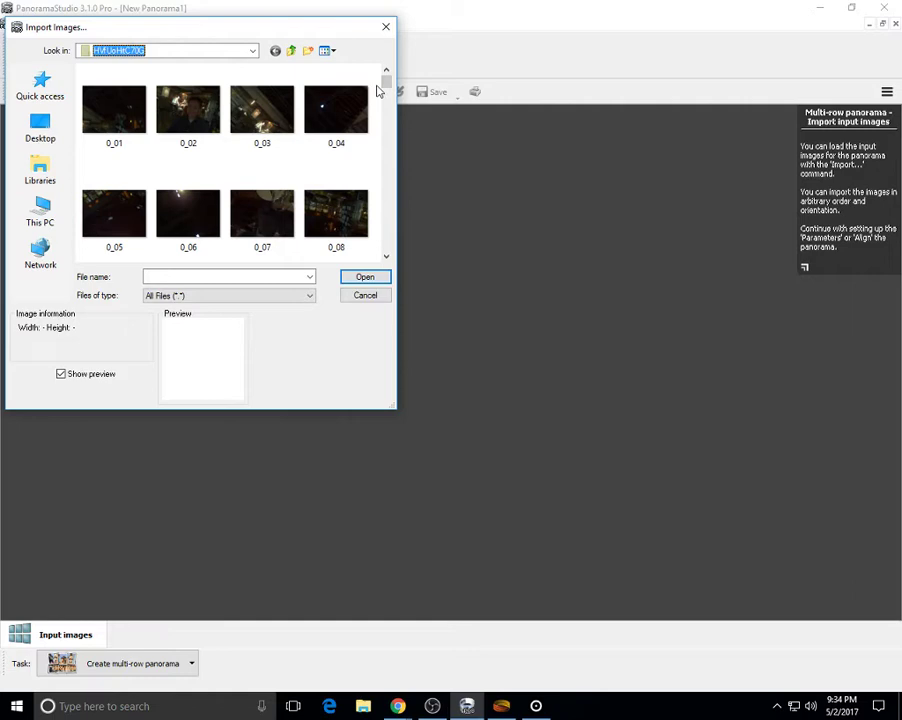
drag(386, 82, 386, 190)
Step: Select photos 1_01 through 1_36 and import them
click(344, 194)
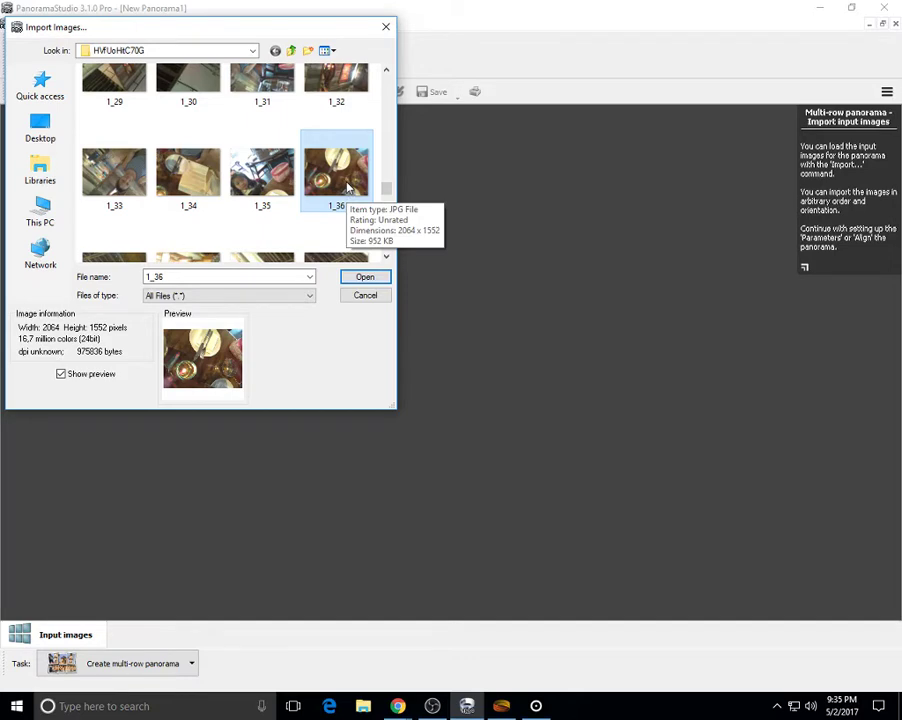
key(Up)
key(Up)
key(Up)
key(Up)
key(Up)
key(Up)
key(Up)
key(Up)
key(Up)
key(Up)
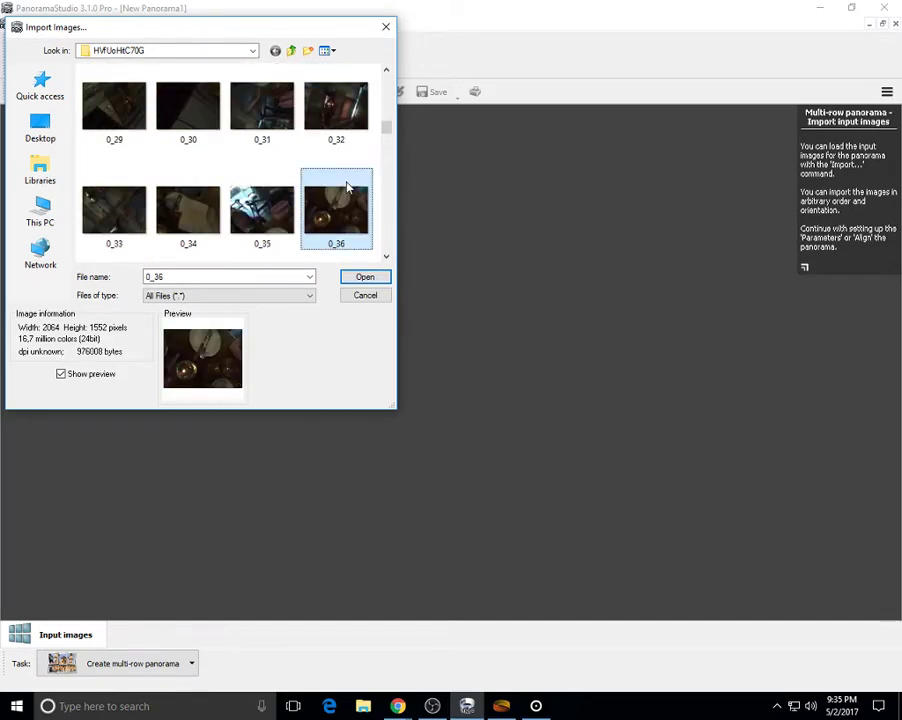
key(Down)
key(Down)
key(Up)
key(Left)
key(Left)
key(Left)
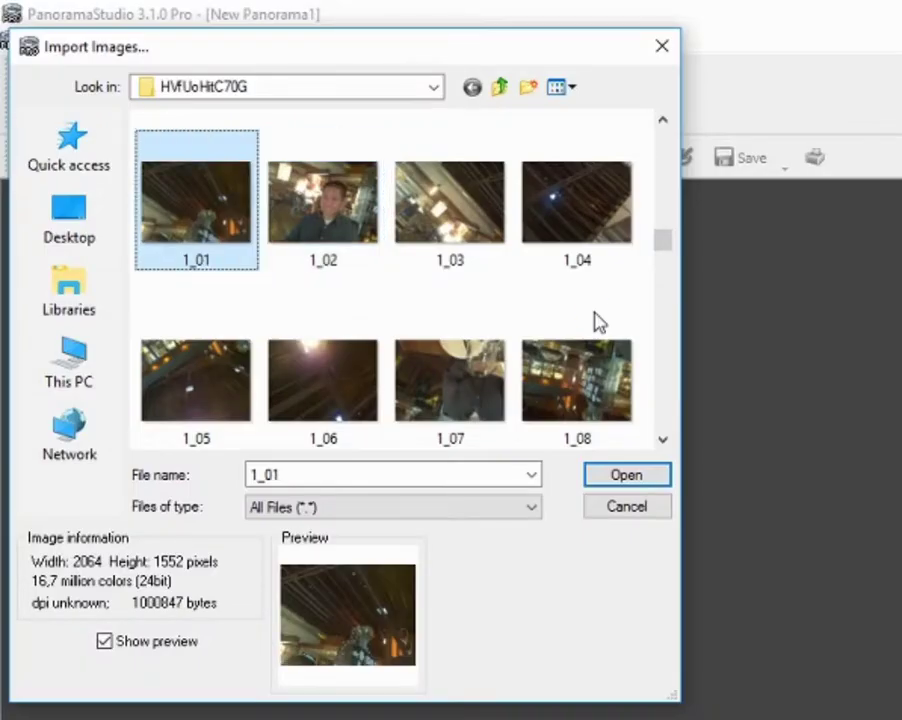
key(shift+Right)
key(shift+Down)
key(shift+Down)
key(shift+Down)
key(shift+Down)
key(shift+Down)
key(shift+Down)
key(shift+Down)
key(shift+Down)
key(shift+Down)
key(shift+Up)
key(shift+Right)
key(shift+Right)
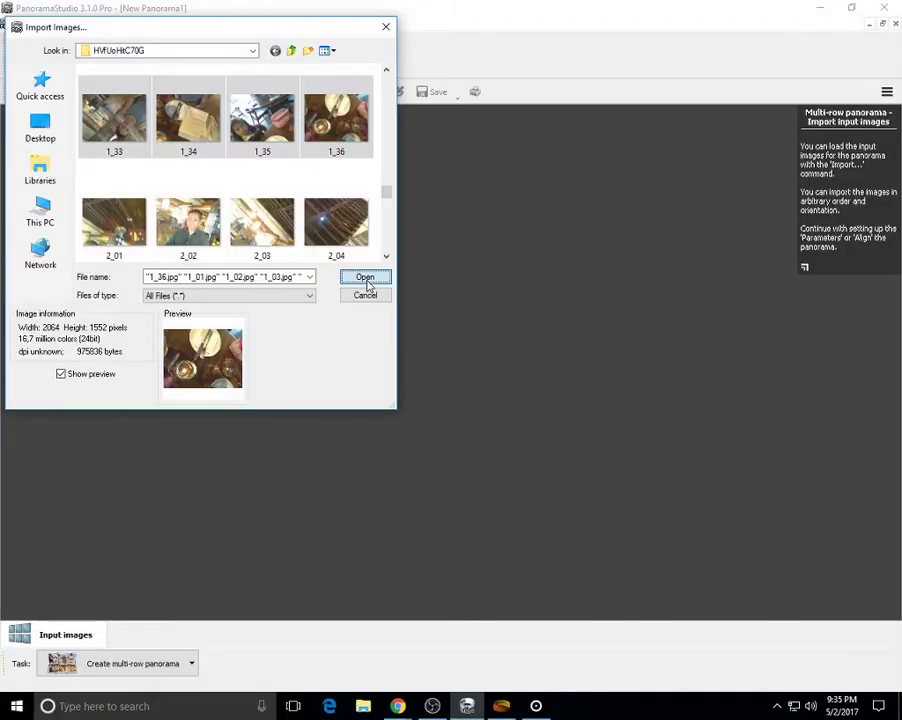
click(626, 476)
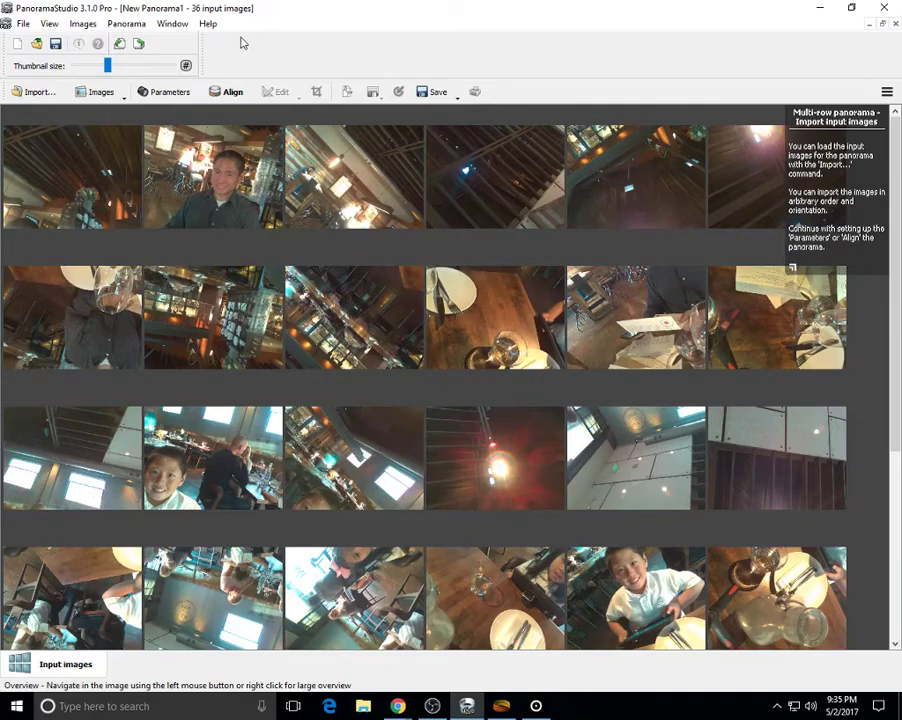
Step: Set an exactly known 32 mm focal length, Digital camera, and Very high (slow) detection quality
click(186, 92)
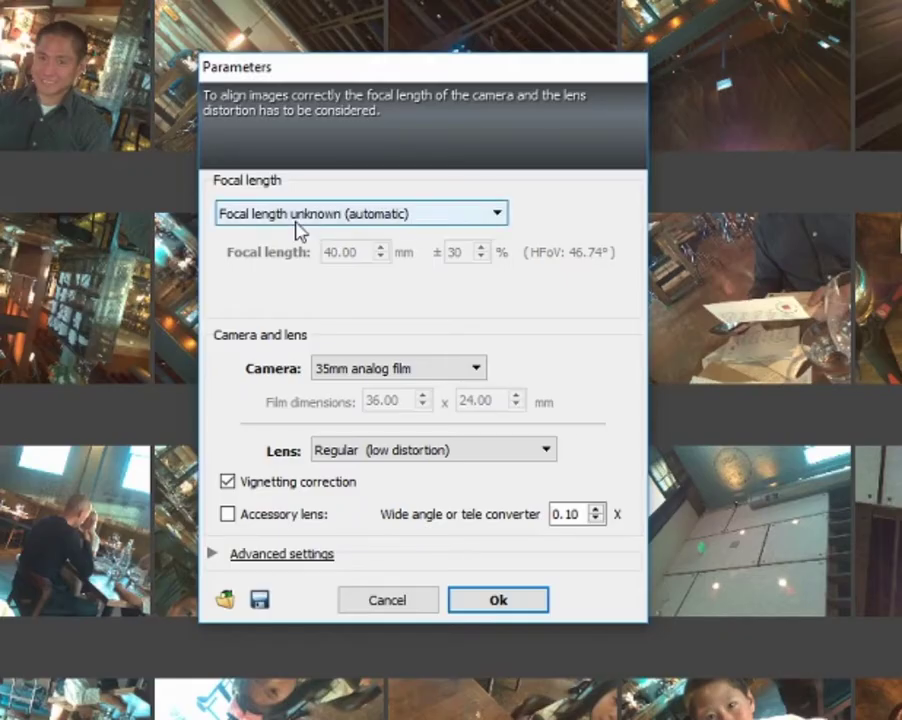
click(371, 270)
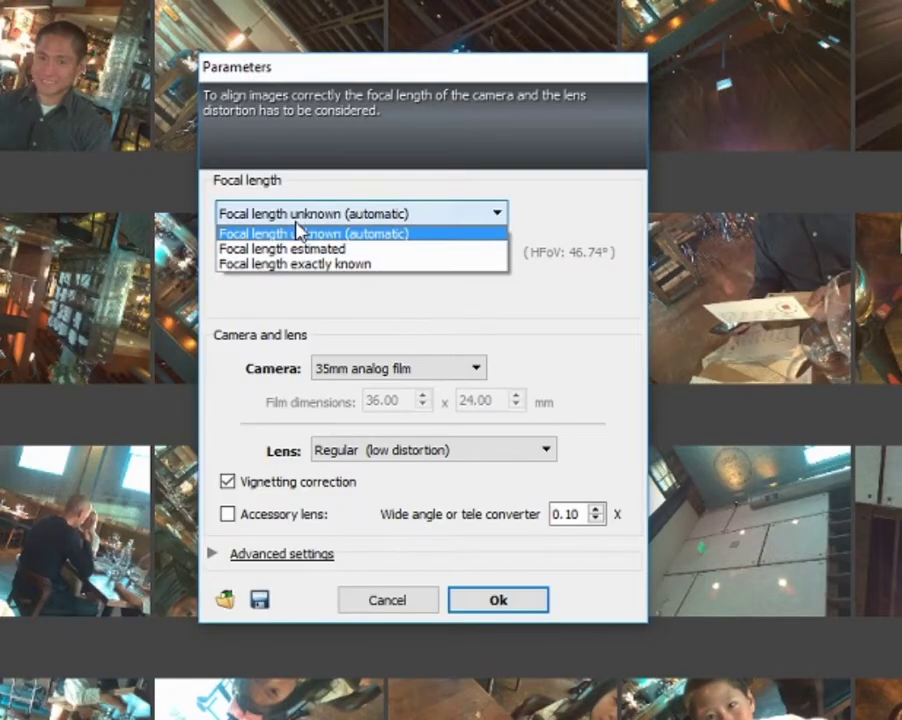
click(309, 273)
double_click(350, 253)
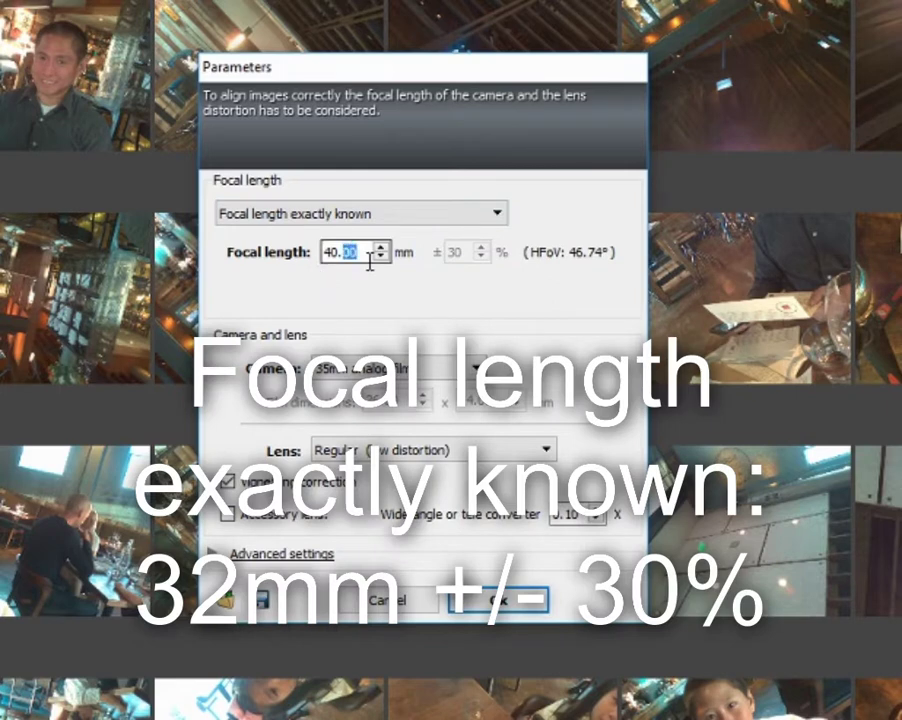
drag(370, 260, 330, 257)
text(32)
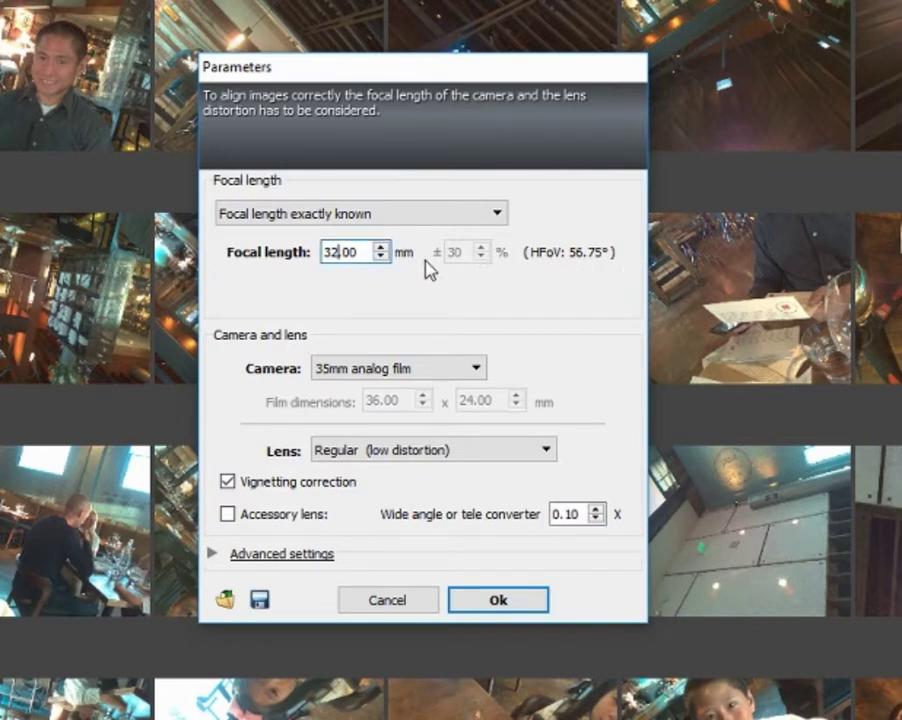
click(440, 366)
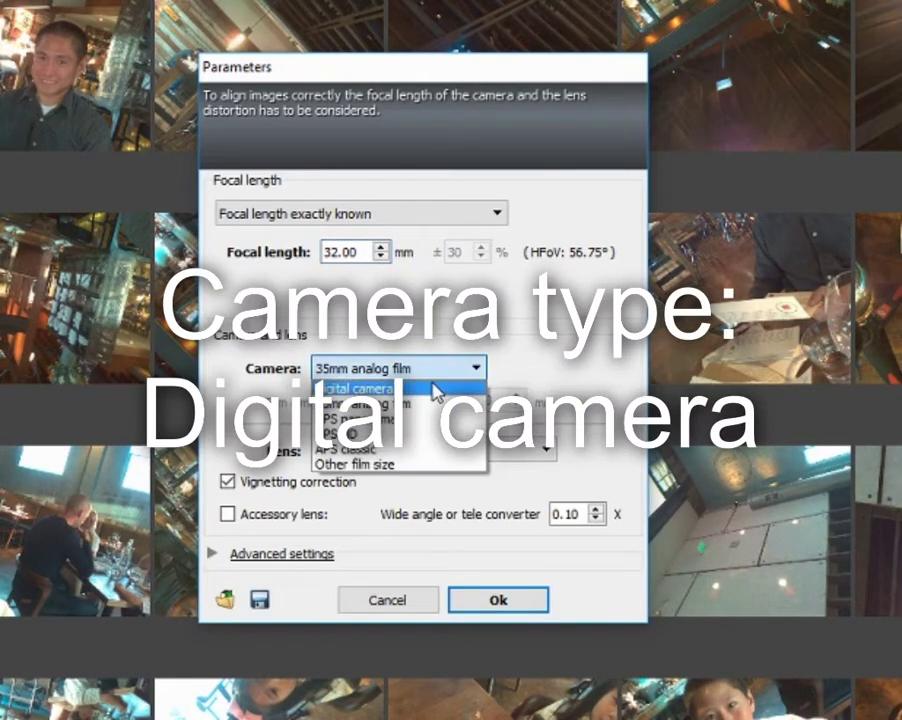
click(430, 388)
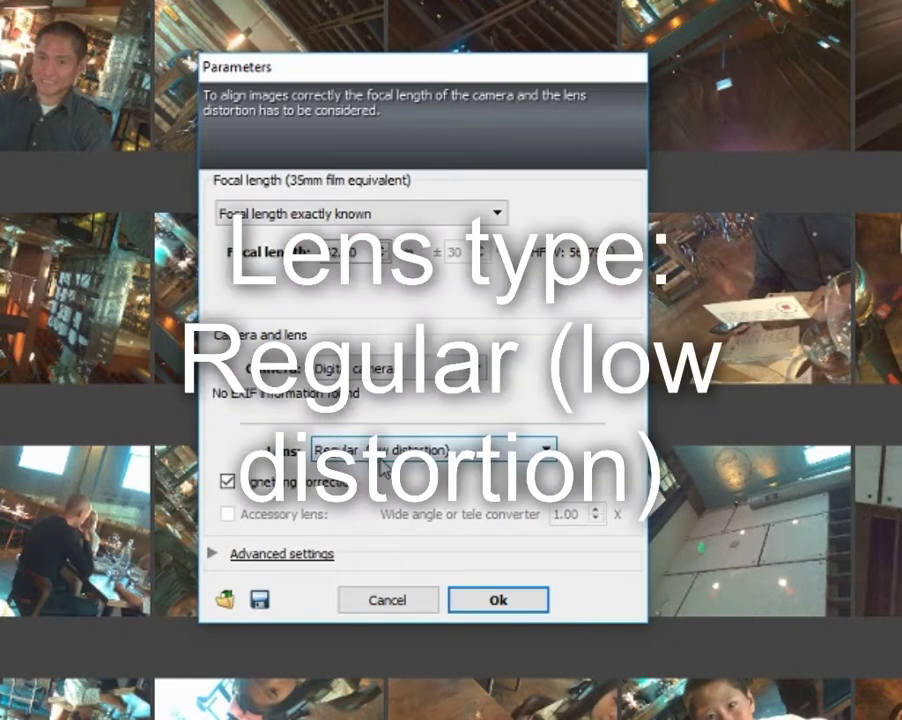
click(300, 558)
click(463, 586)
click(487, 652)
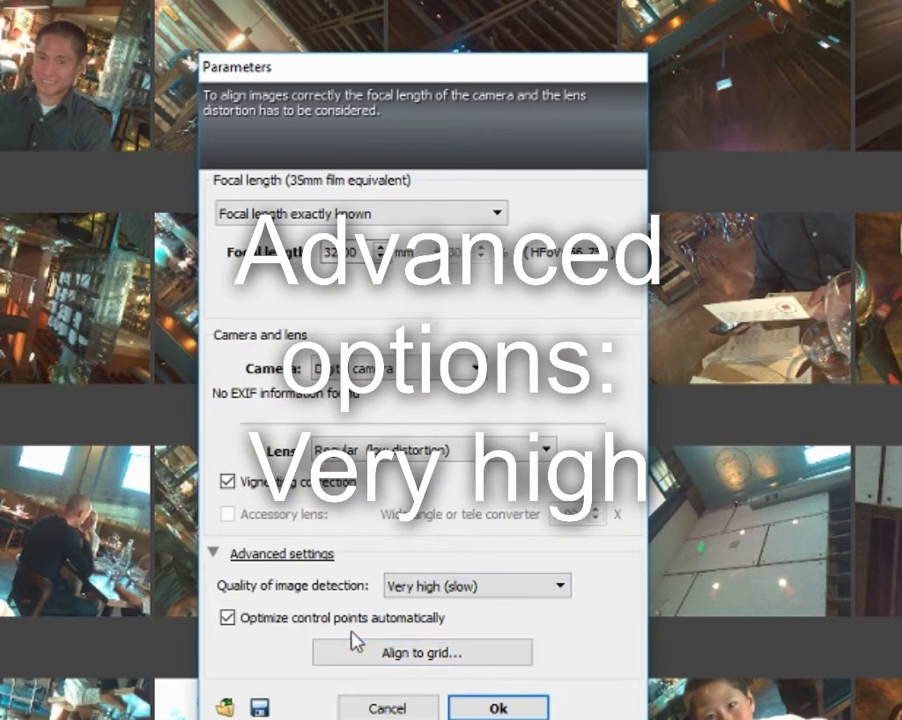
click(498, 708)
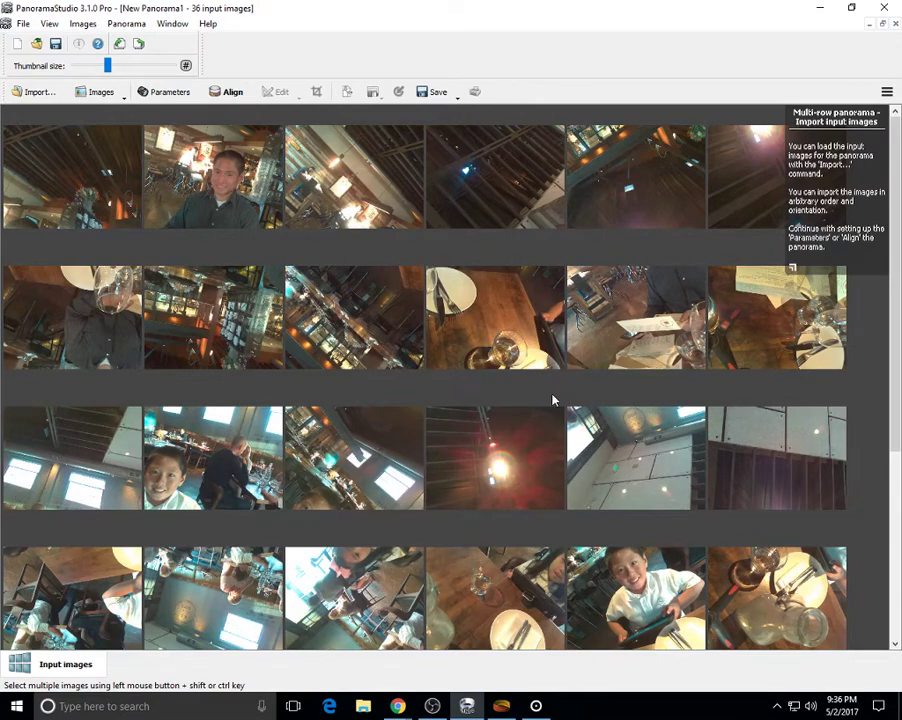
Step: Align the 36 photos, zoom over the stitched restaurant preview, then open the Edit menu
click(229, 93)
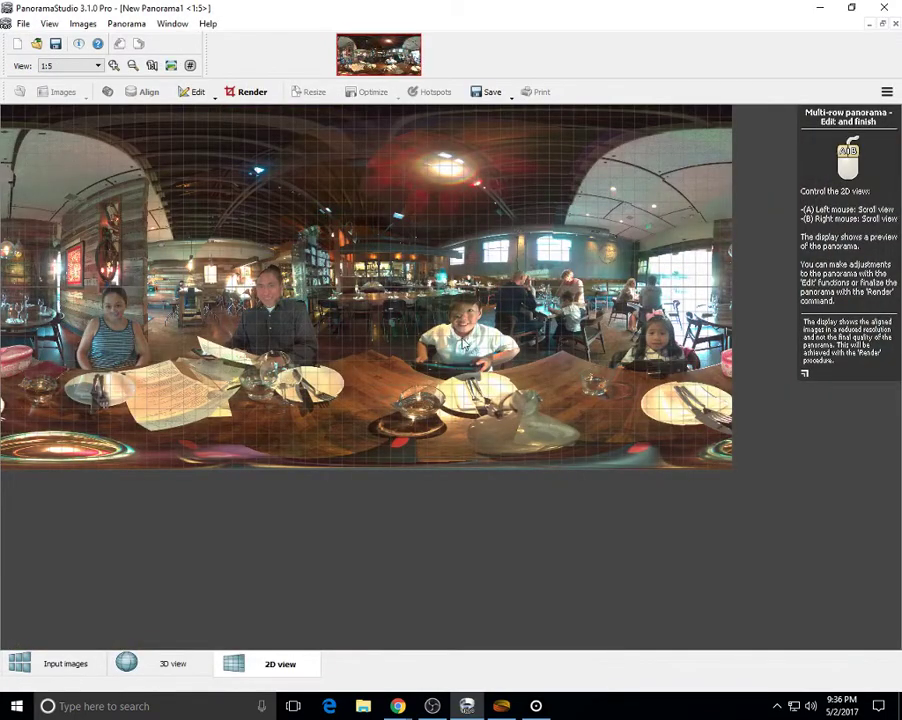
scroll(444, 345, up, 3)
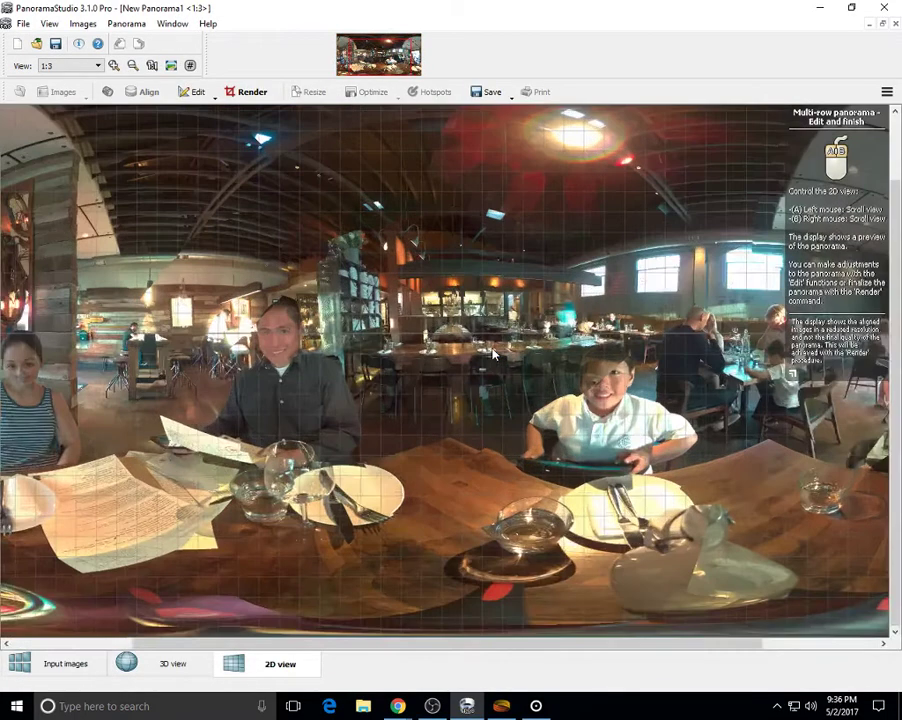
scroll(298, 365, down, 3)
scroll(236, 340, up, 1)
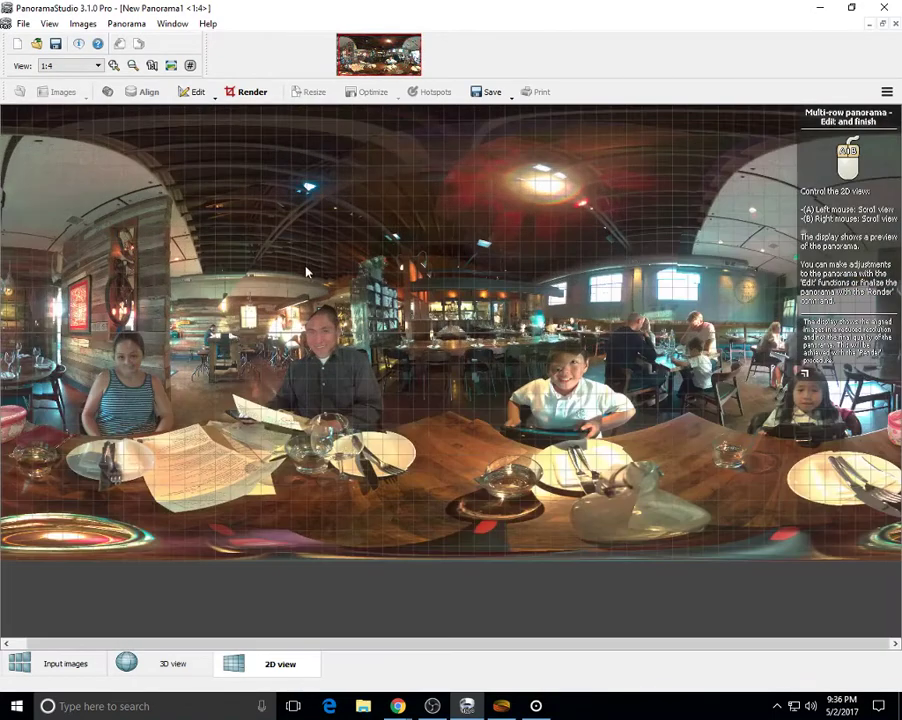
click(195, 91)
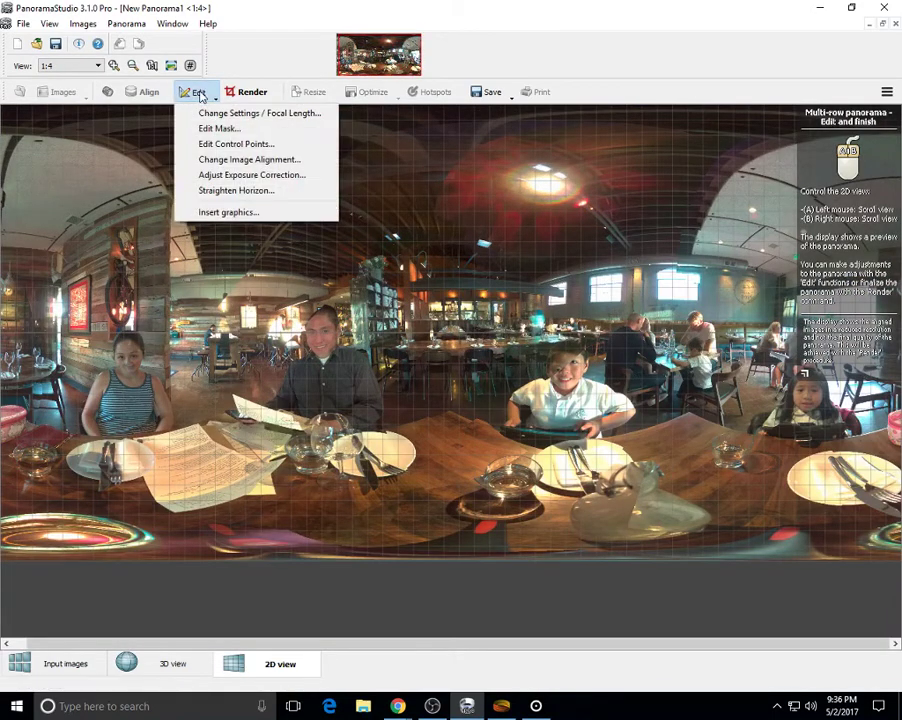
Step: In Change Image Alignment, shift the two overlapping photos to line up the boy's face
click(240, 160)
scroll(478, 312, up, 2)
drag(690, 236, 274, 304)
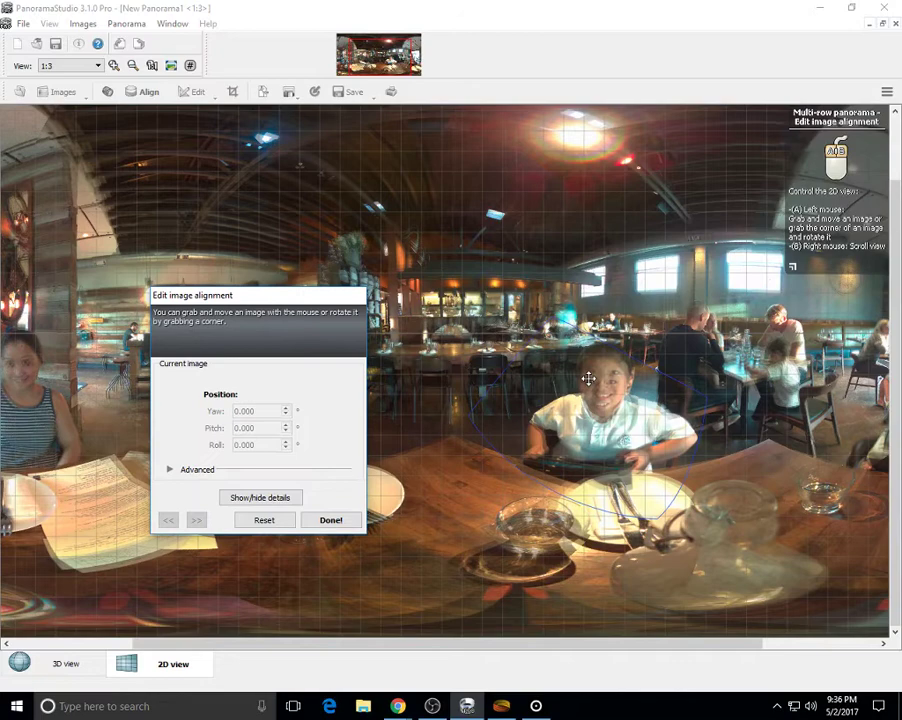
scroll(584, 374, up, 1)
click(682, 336)
mouse_move(664, 412)
mouse_down()
mouse_move(664, 386)
mouse_move(657, 430)
mouse_up()
drag(666, 338, 666, 315)
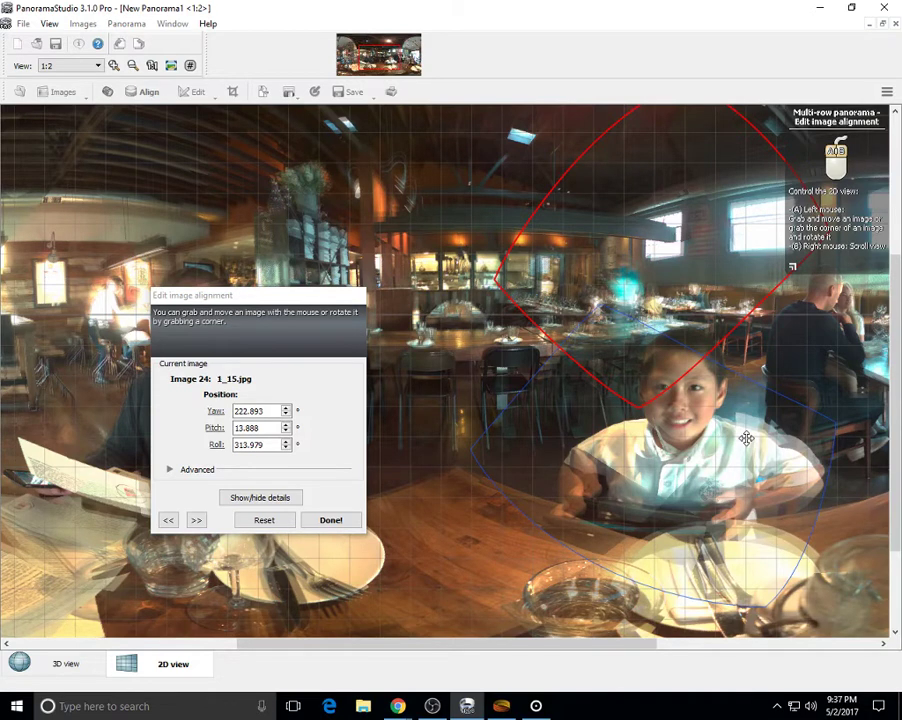
click(738, 440)
drag(740, 445, 666, 425)
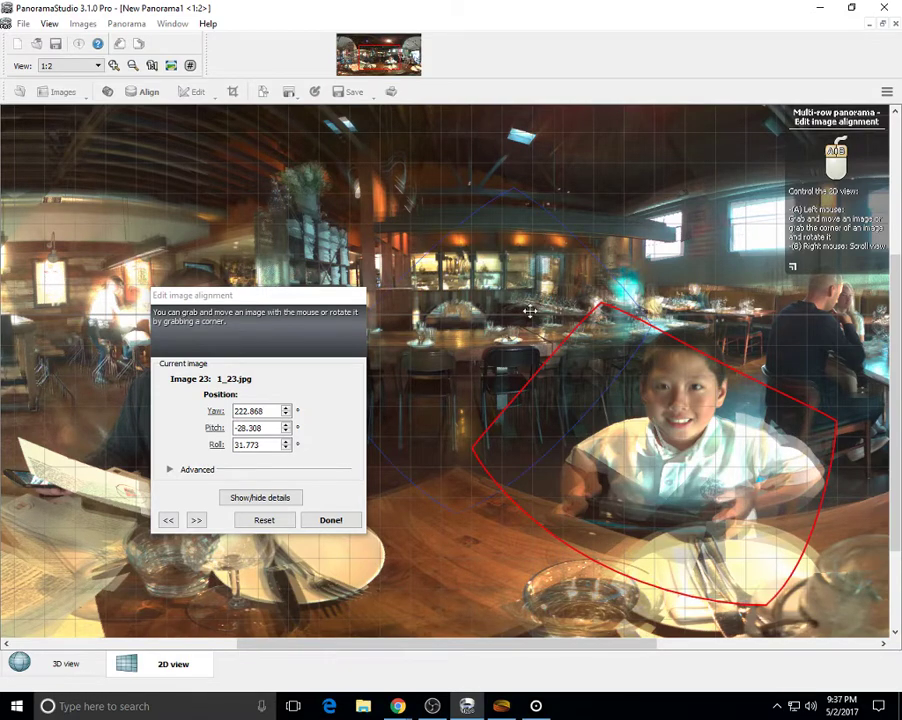
click(330, 521)
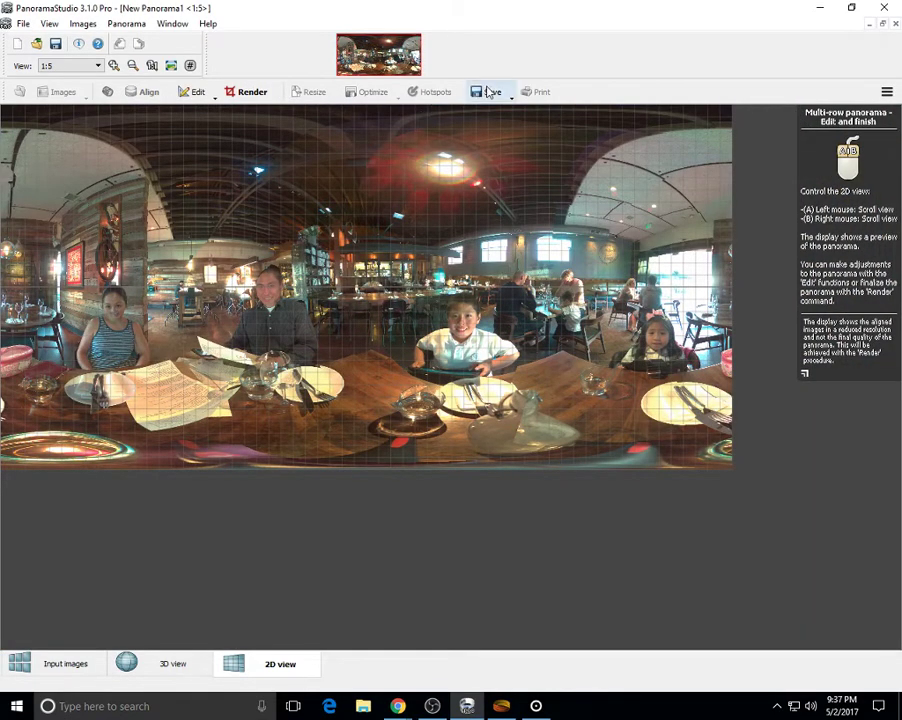
Step: Render the finished panorama at 12000 x 6000 pixels
click(252, 92)
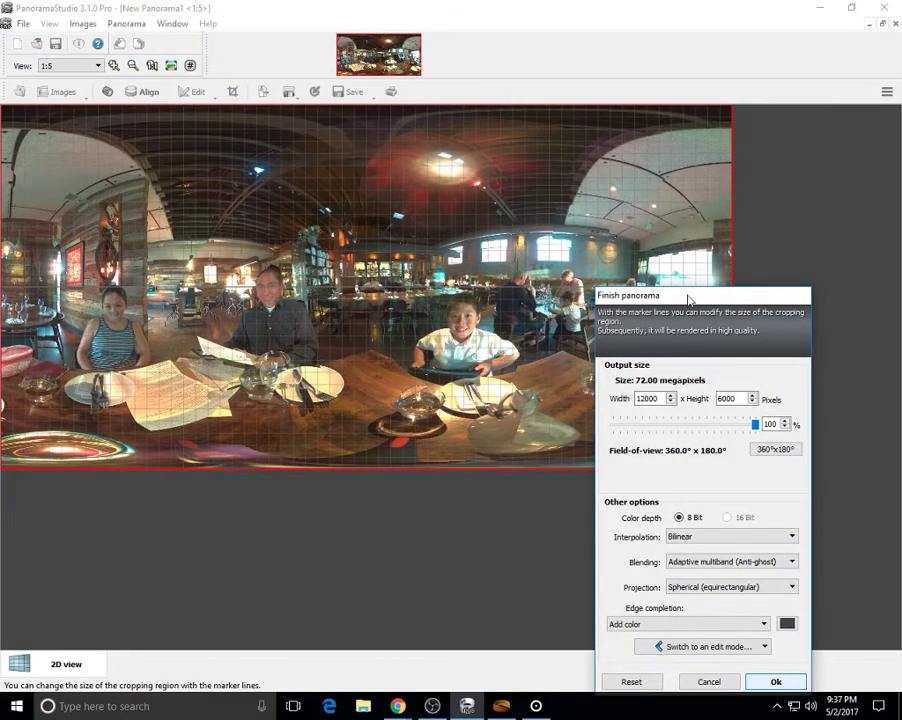
drag(688, 298, 556, 138)
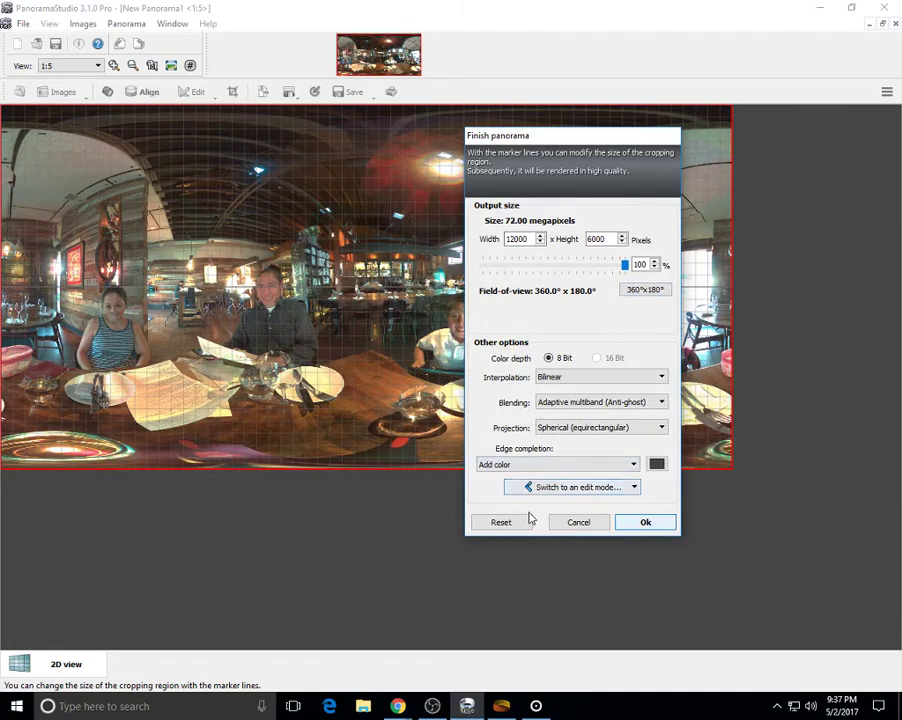
click(632, 525)
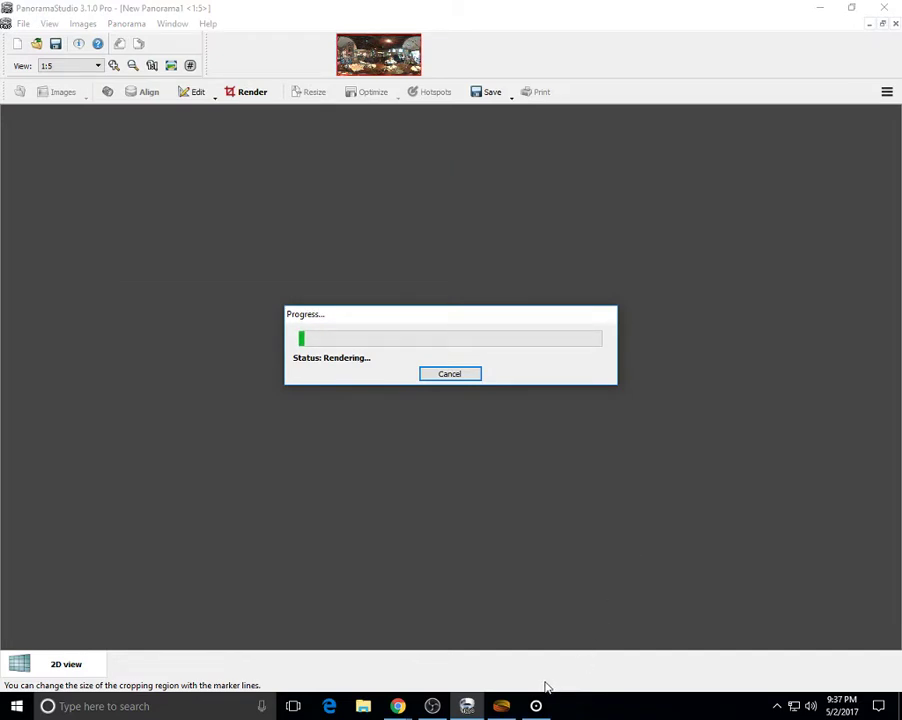
mouse_move(531, 707)
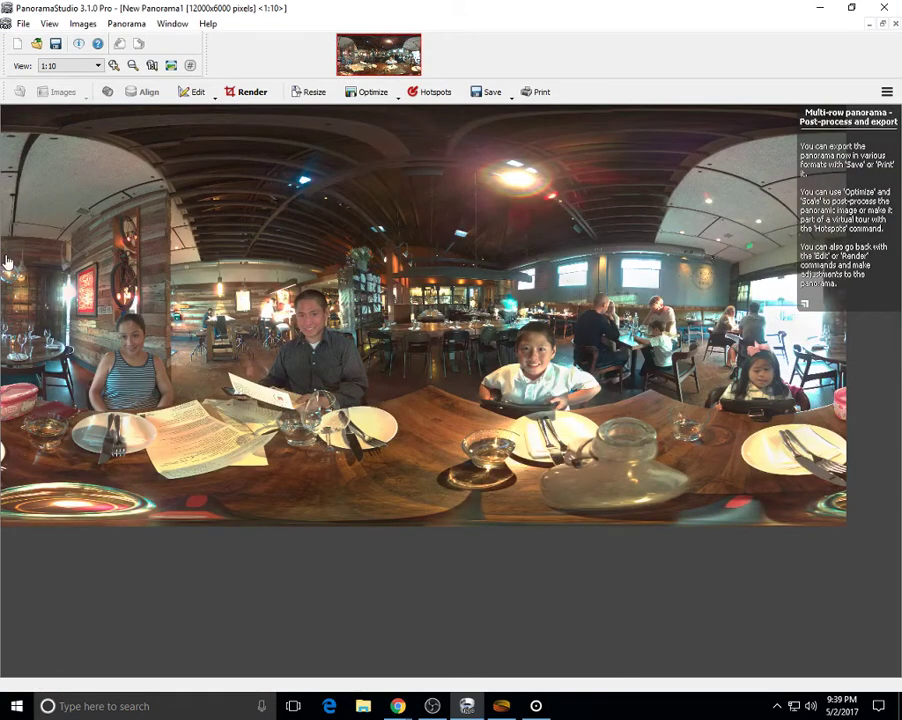
scroll(466, 455, up, 4)
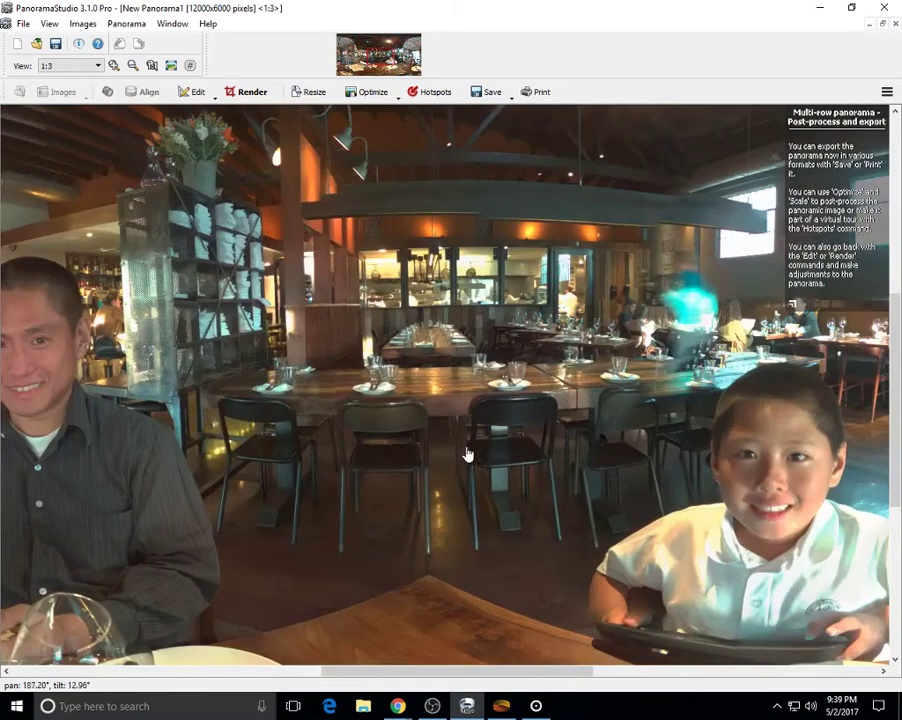
drag(466, 455, 781, 539)
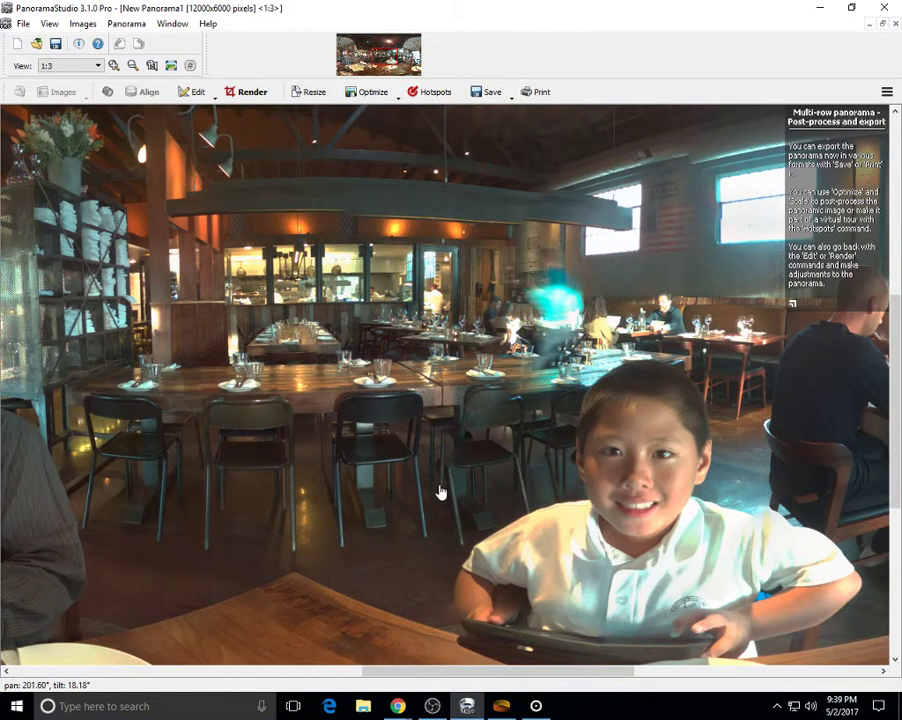
drag(440, 492, 316, 512)
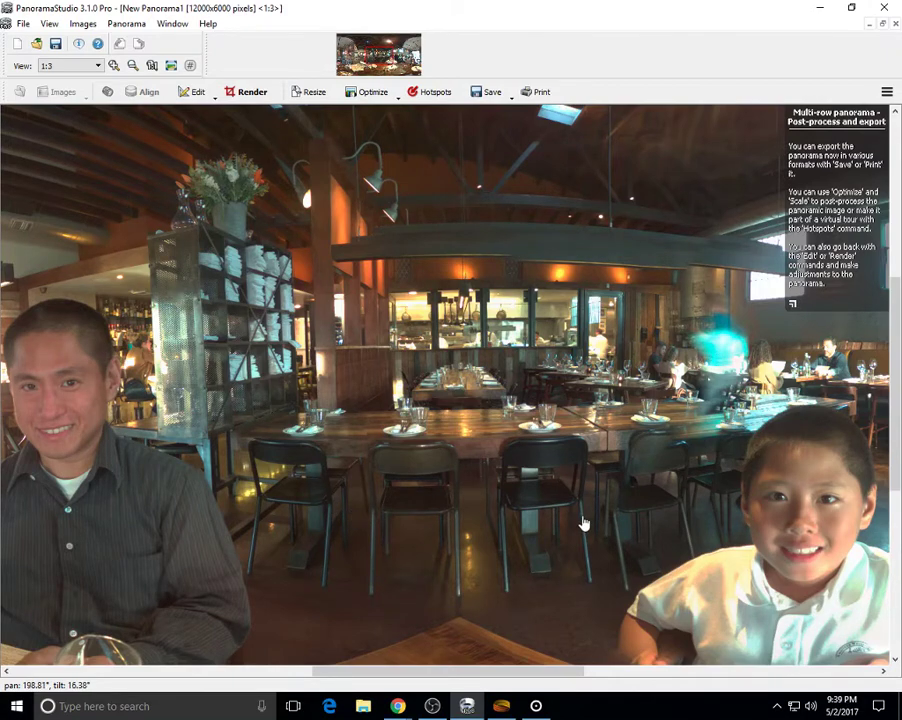
drag(586, 523, 385, 497)
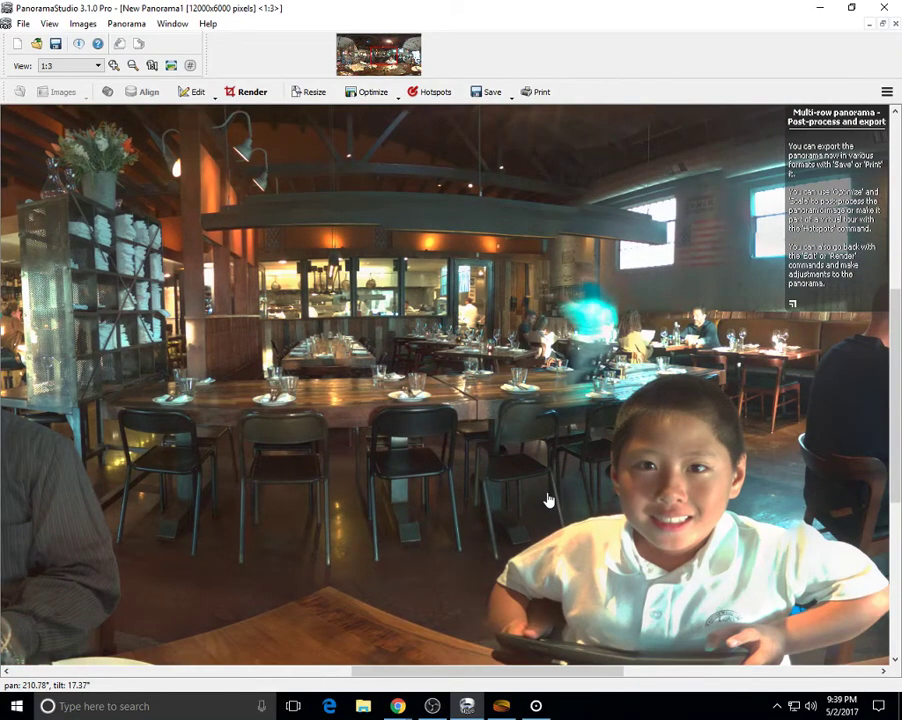
drag(548, 497, 457, 549)
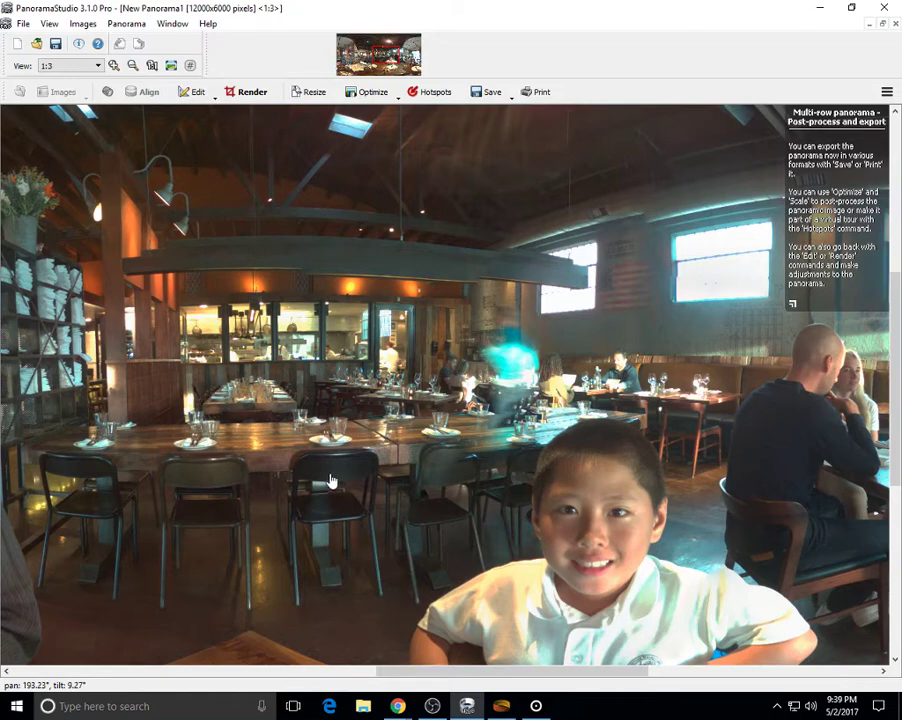
drag(318, 483, 266, 503)
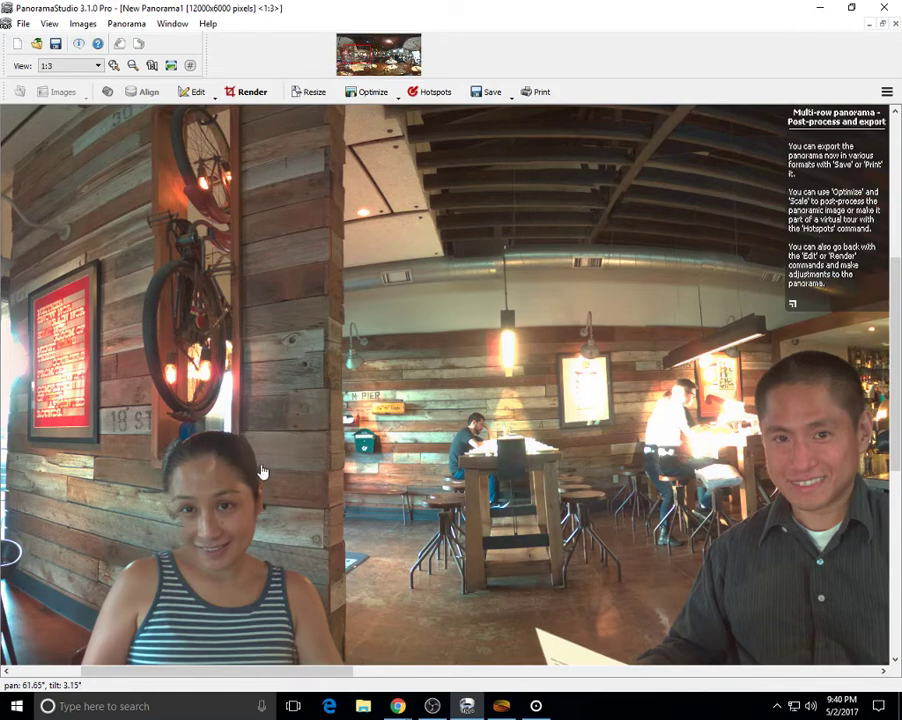
drag(296, 492, 234, 442)
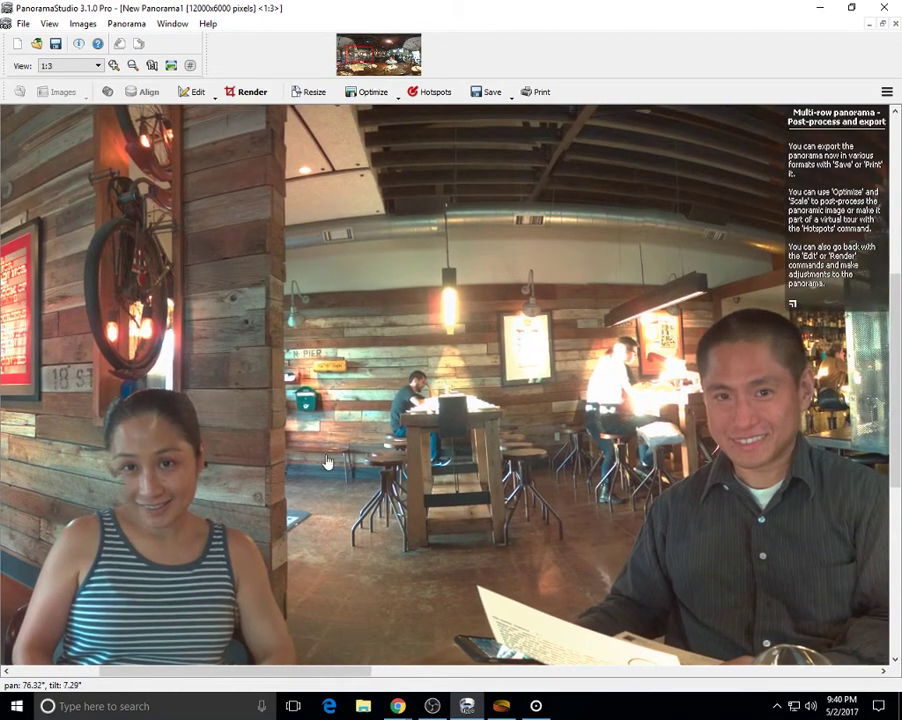
drag(326, 461, 345, 449)
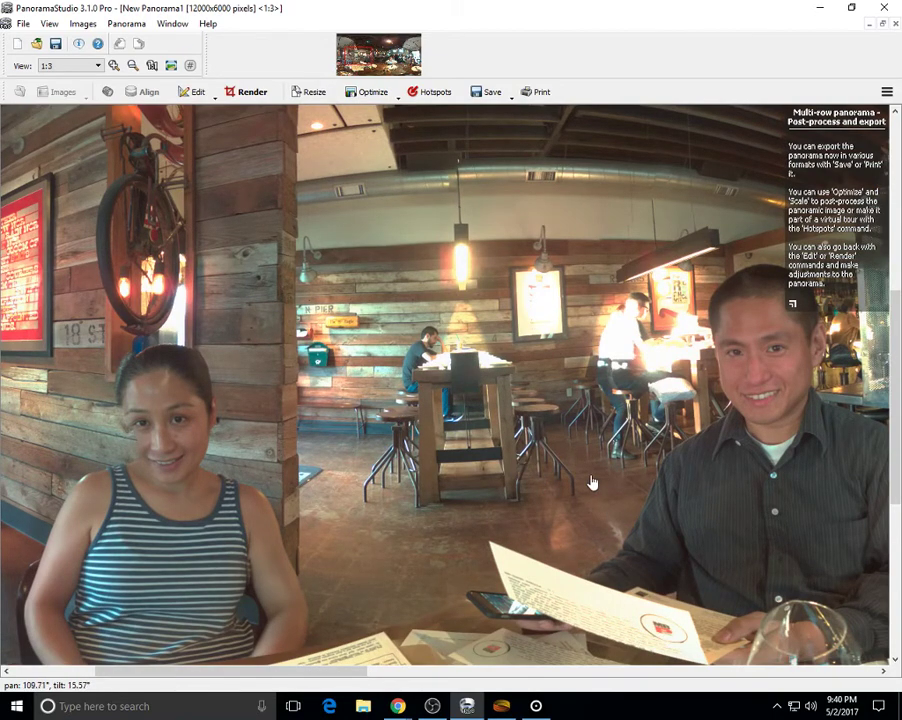
drag(590, 481, 381, 489)
drag(516, 500, 541, 555)
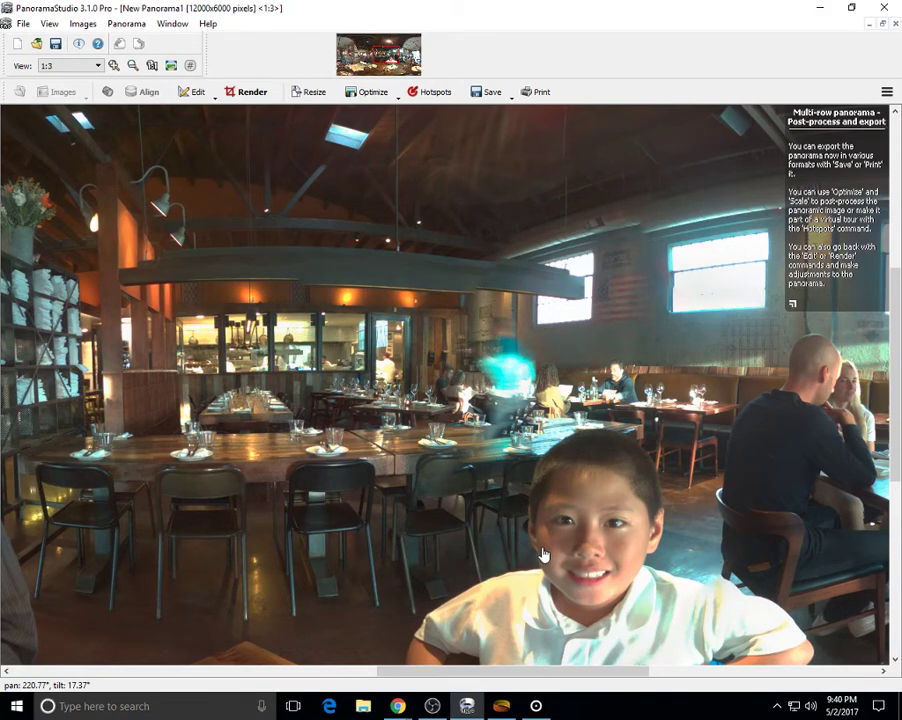
drag(541, 555, 556, 465)
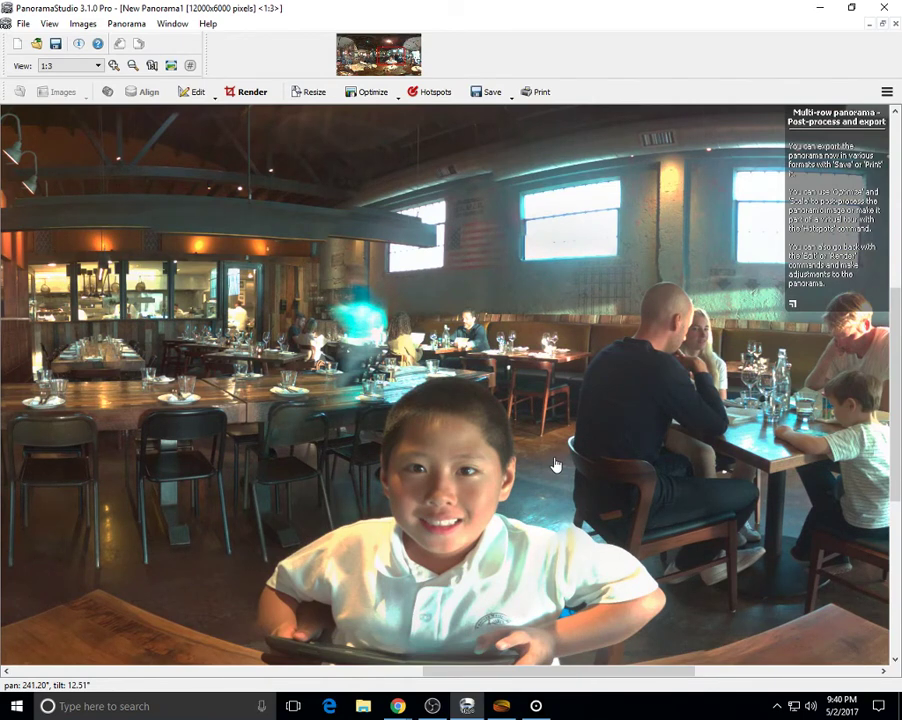
drag(556, 465, 411, 501)
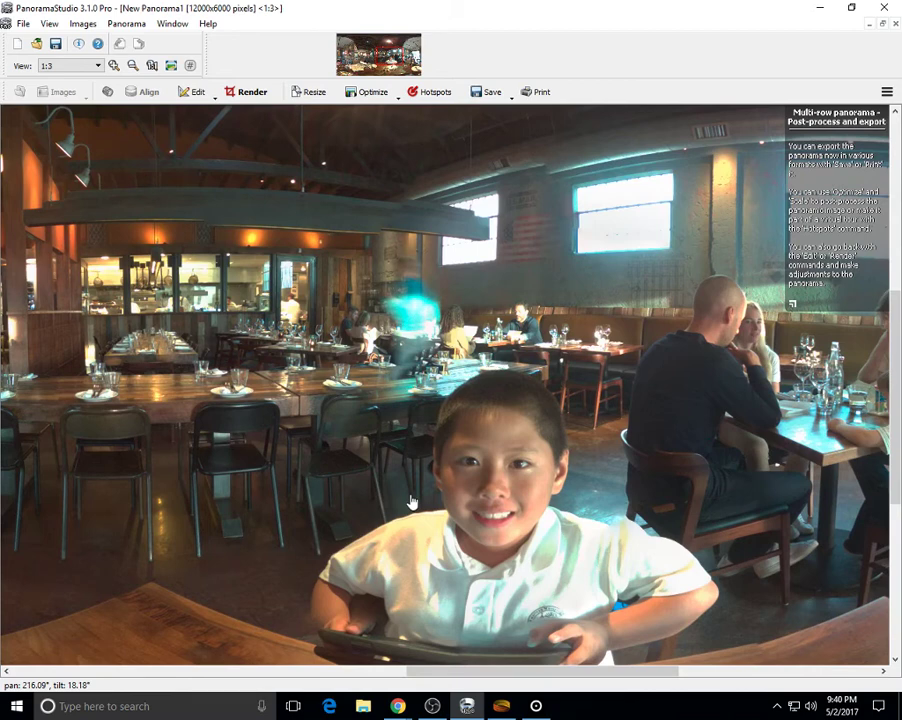